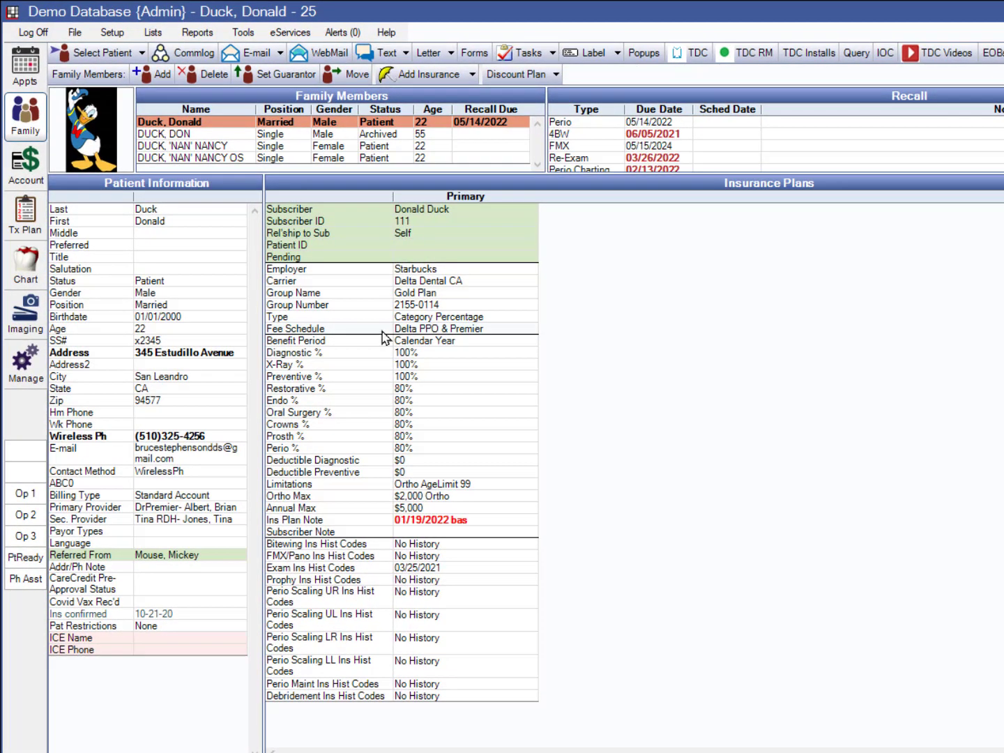
Open Donald Duck's active treatment plan in the Tx Plan module
{"action": "left_click", "coordinate": [38, 212]}
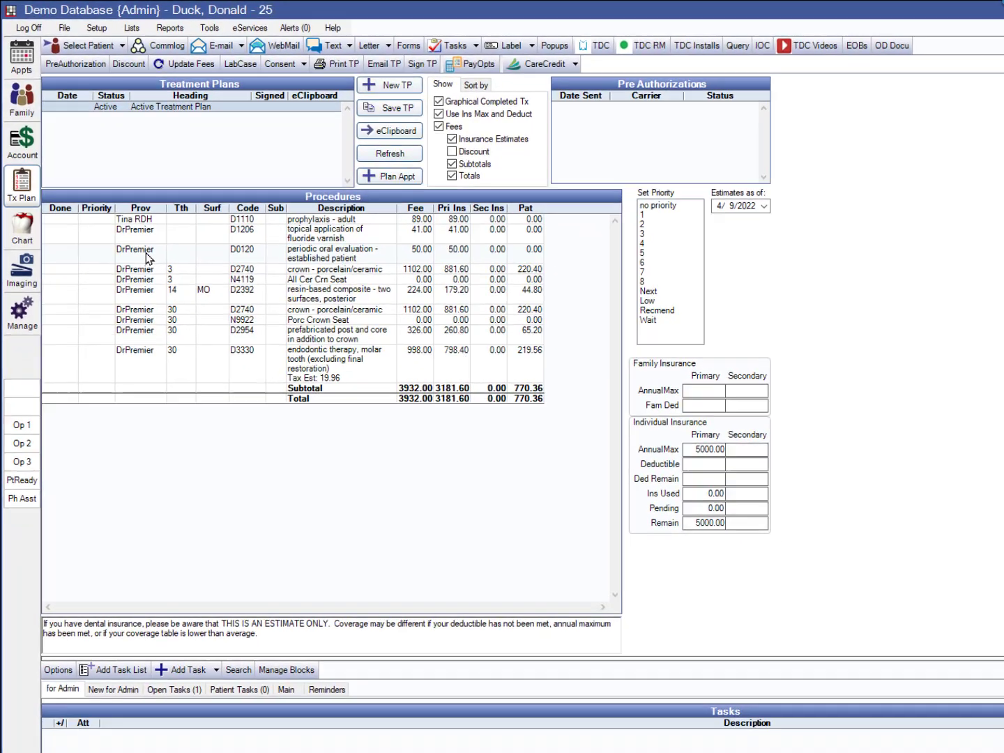
Reassign D0120 periodic evaluation to DrPPO and update plan fees (now 25.00)
{"action": "double_click", "coordinate": [172, 293]}
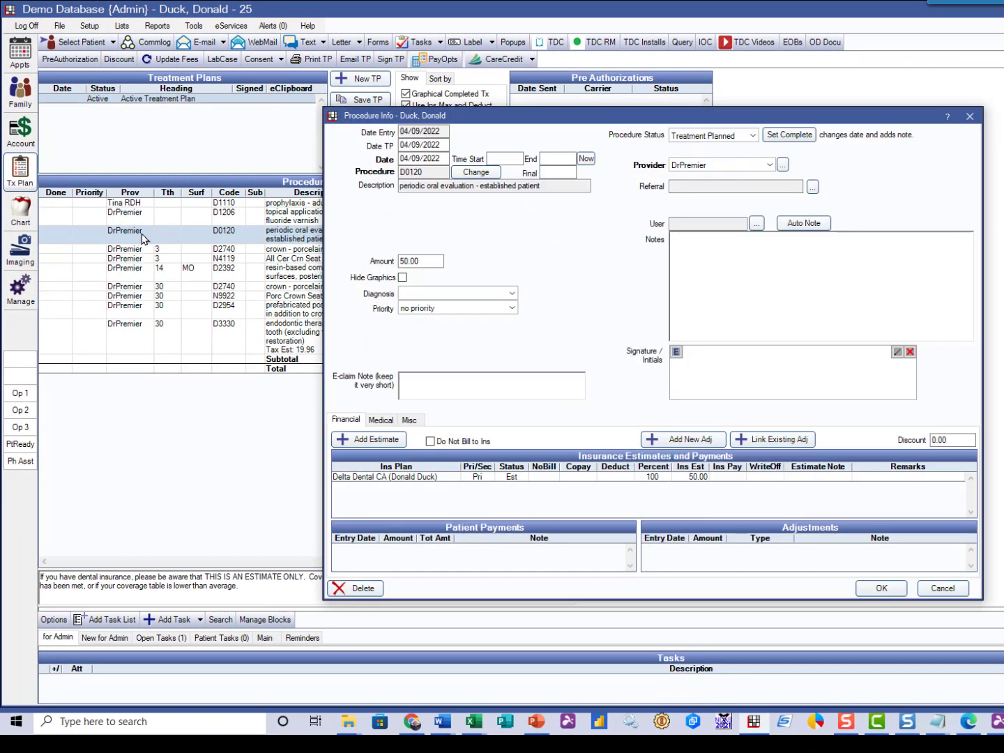
{"action": "left_click", "coordinate": [760, 167]}
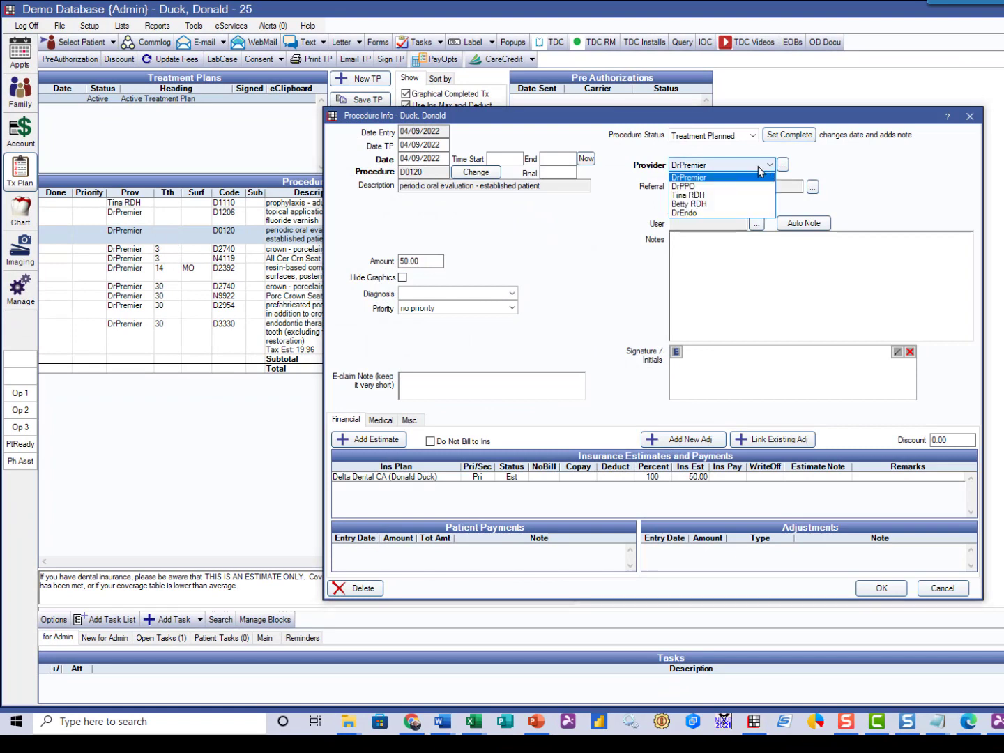
{"action": "left_click", "coordinate": [690, 187]}
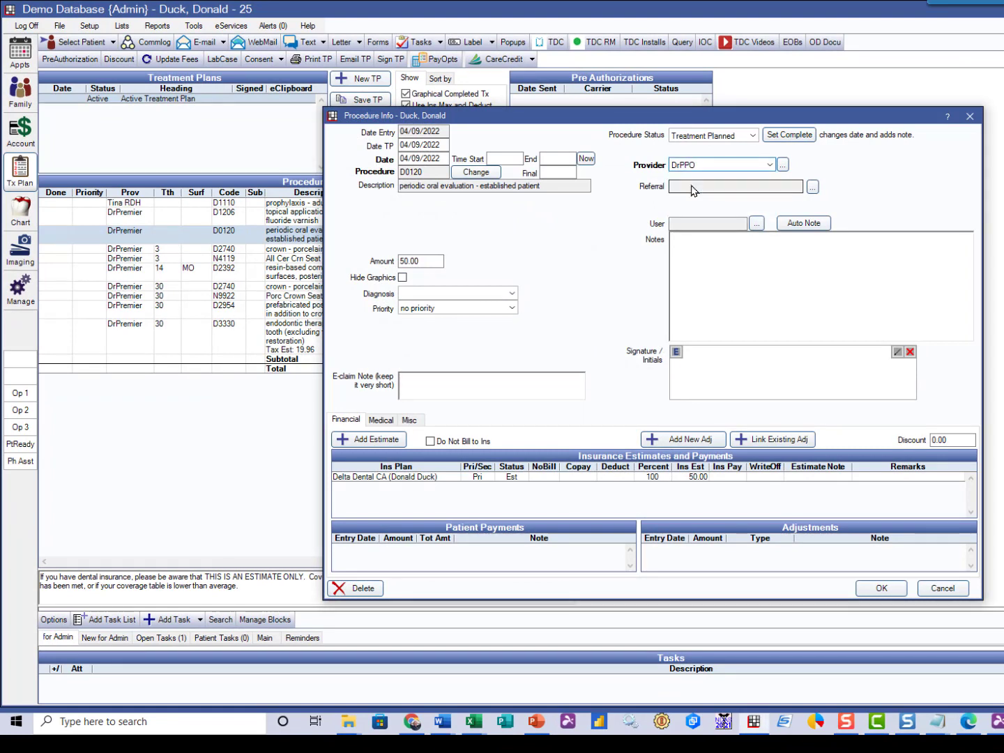
{"action": "left_click", "coordinate": [871, 589]}
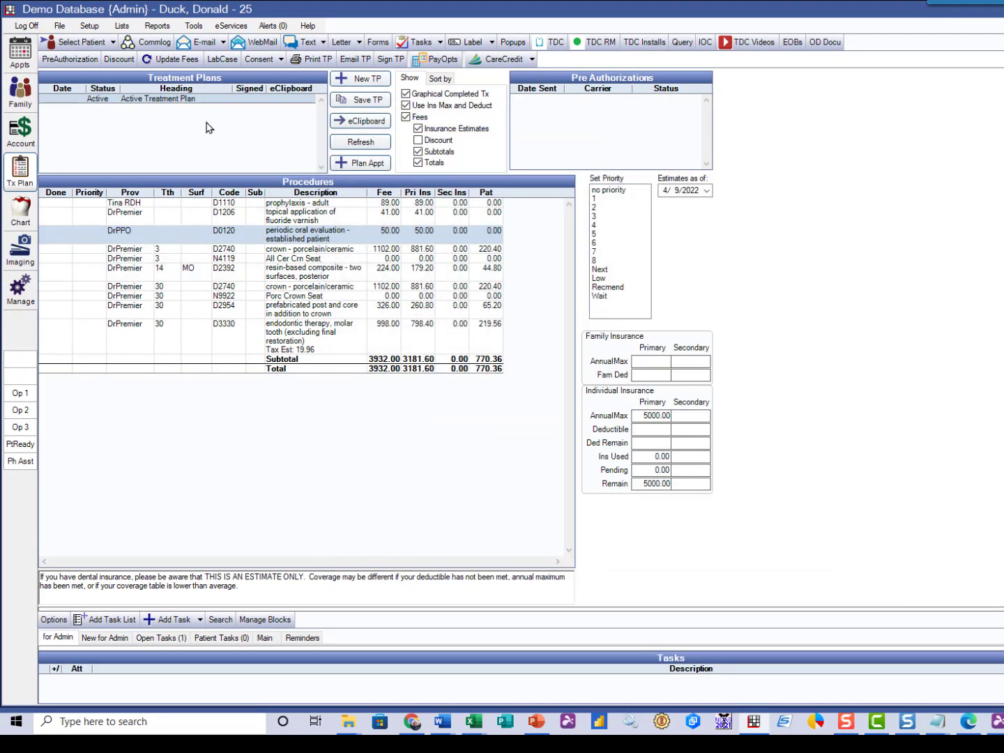
{"action": "left_click", "coordinate": [180, 61]}
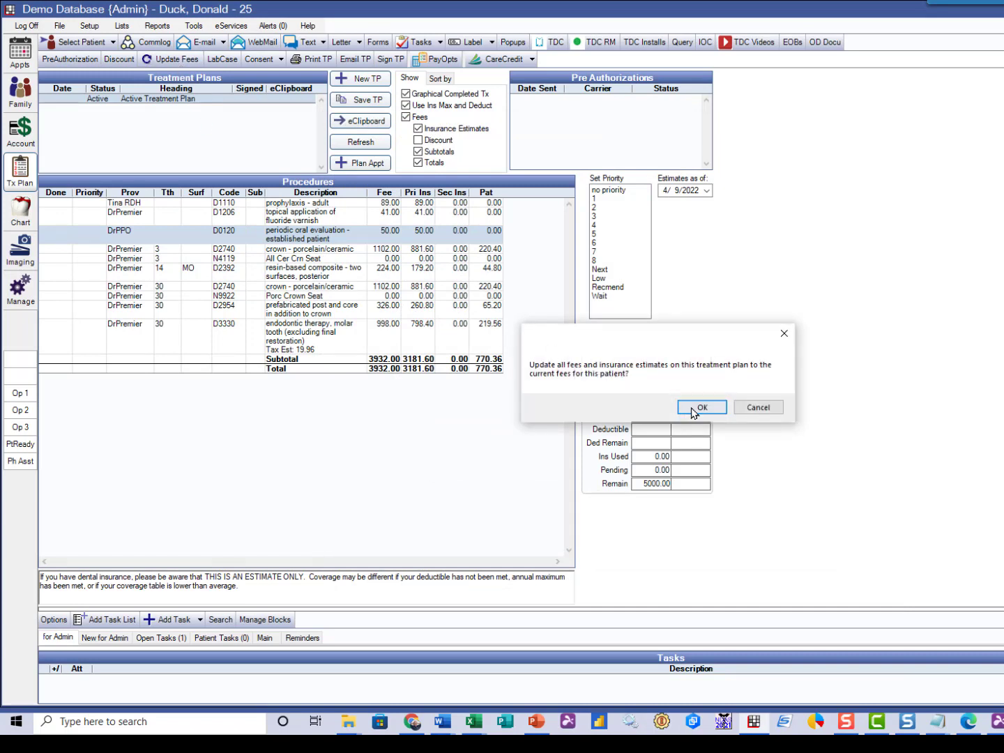
{"action": "left_click", "coordinate": [700, 406]}
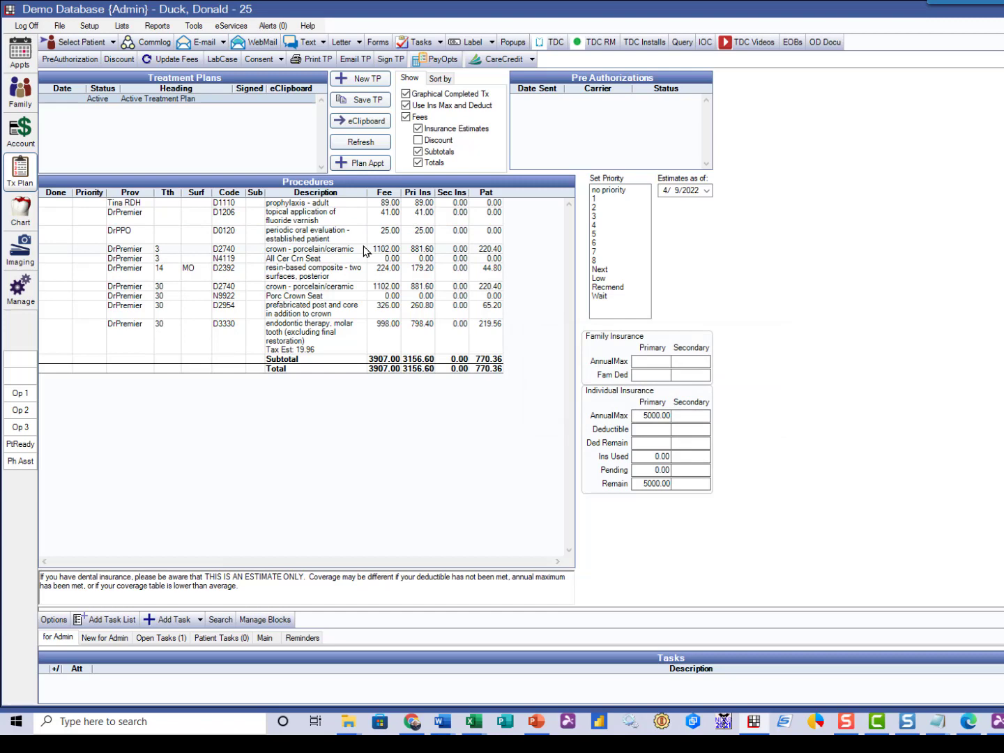
Reassign D2392 composite on tooth 14 to DrPPO and update fees to 126.00
{"action": "double_click", "coordinate": [341, 272]}
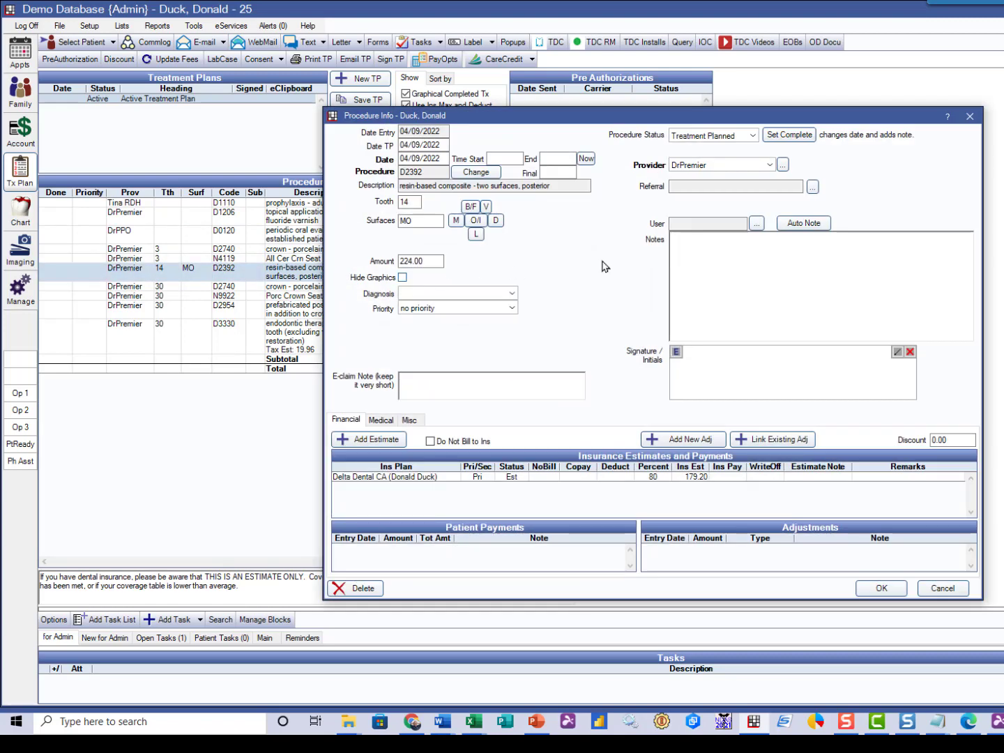
{"action": "left_click", "coordinate": [719, 165]}
{"action": "left_click", "coordinate": [683, 192]}
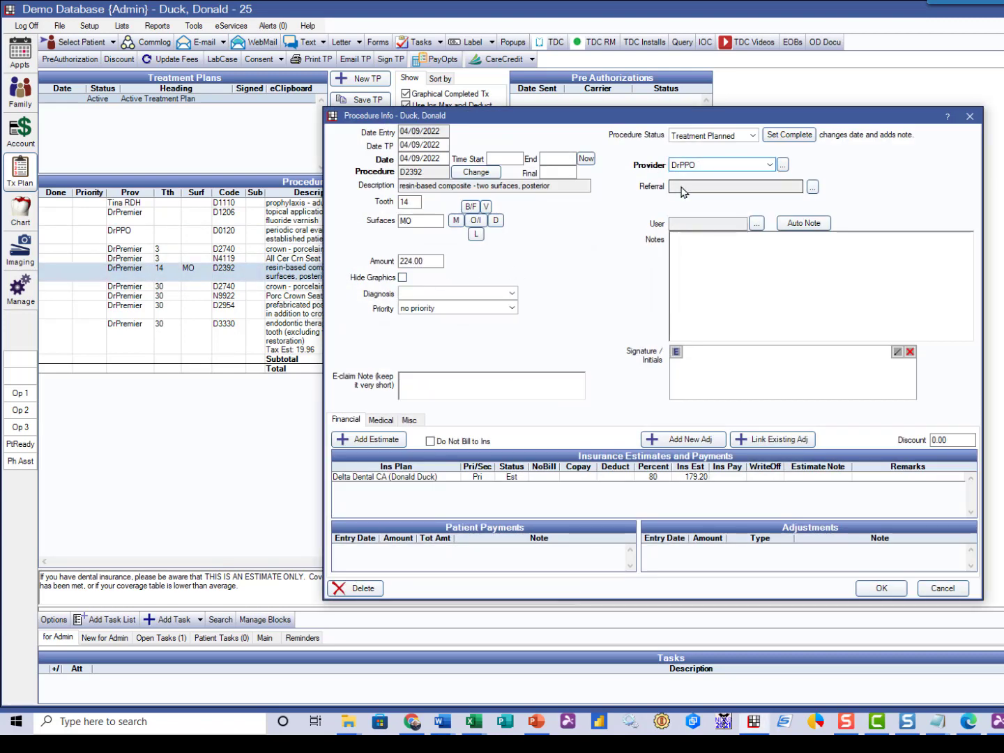
{"action": "left_click", "coordinate": [882, 588]}
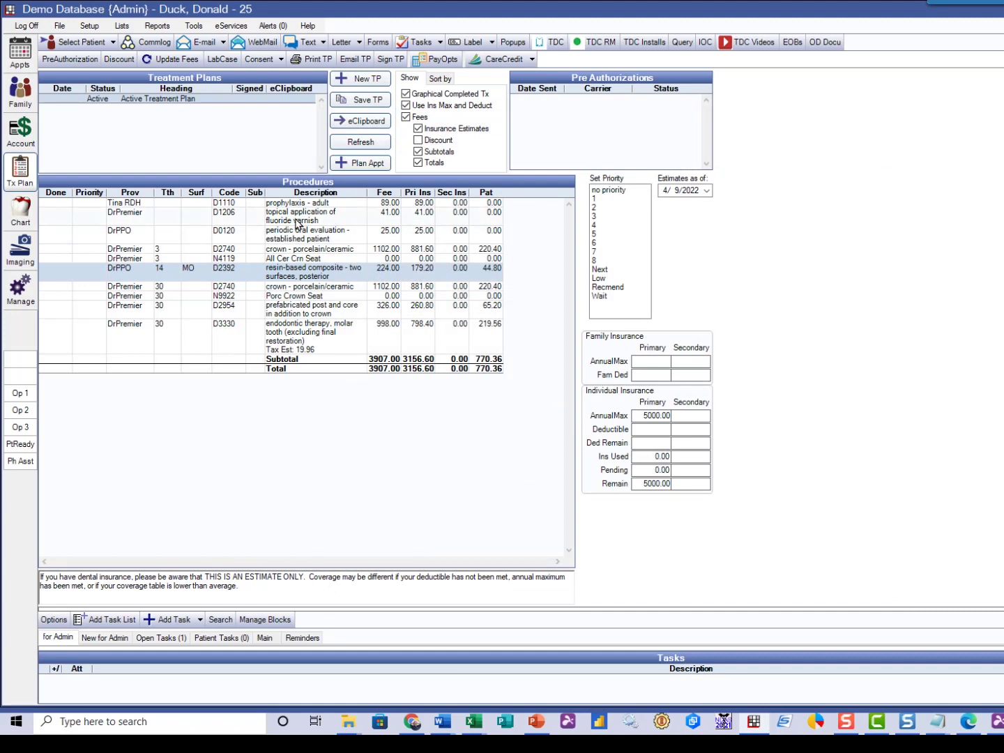
{"action": "left_click", "coordinate": [183, 61]}
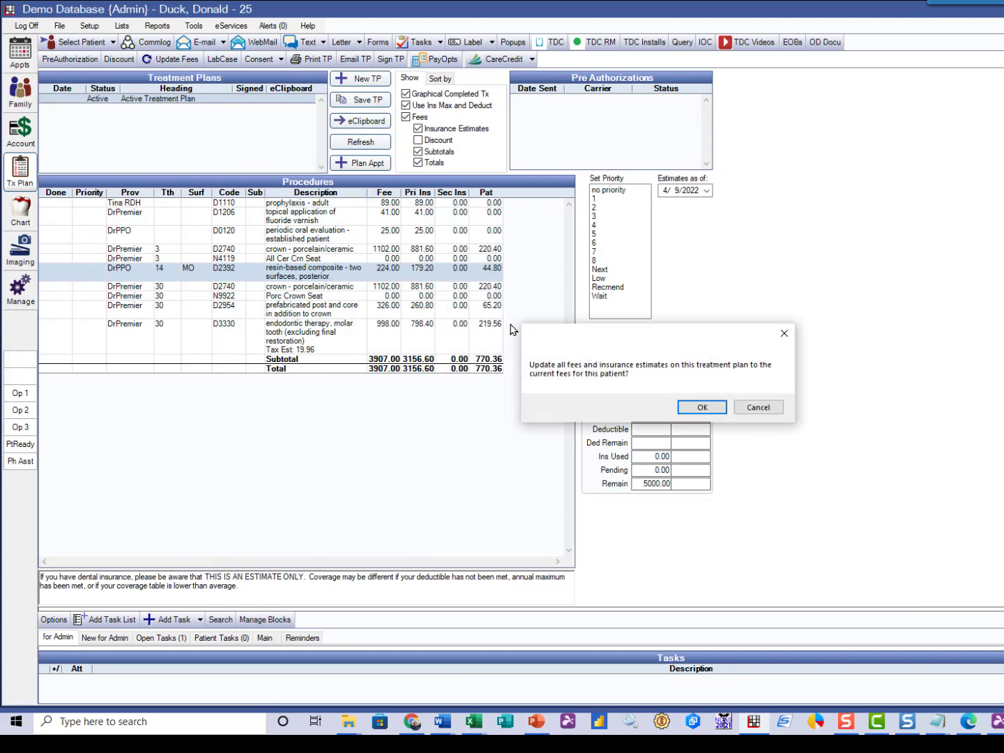
{"action": "left_click", "coordinate": [698, 408]}
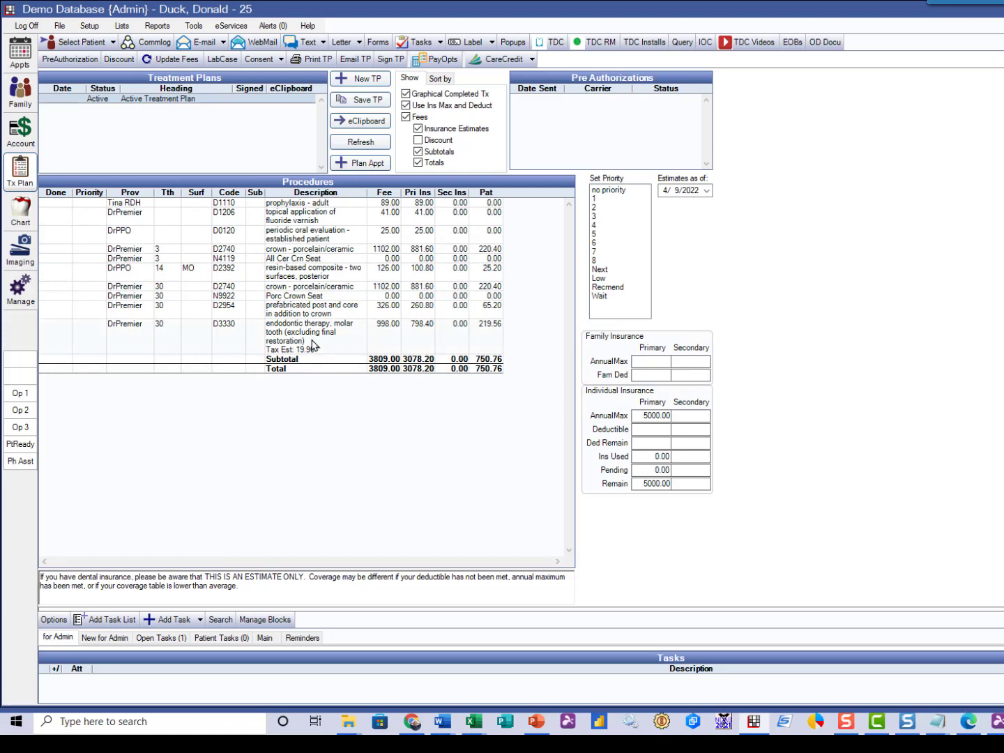
Reassign the D3330 endodontic procedure to DrEndo
{"action": "double_click", "coordinate": [311, 344]}
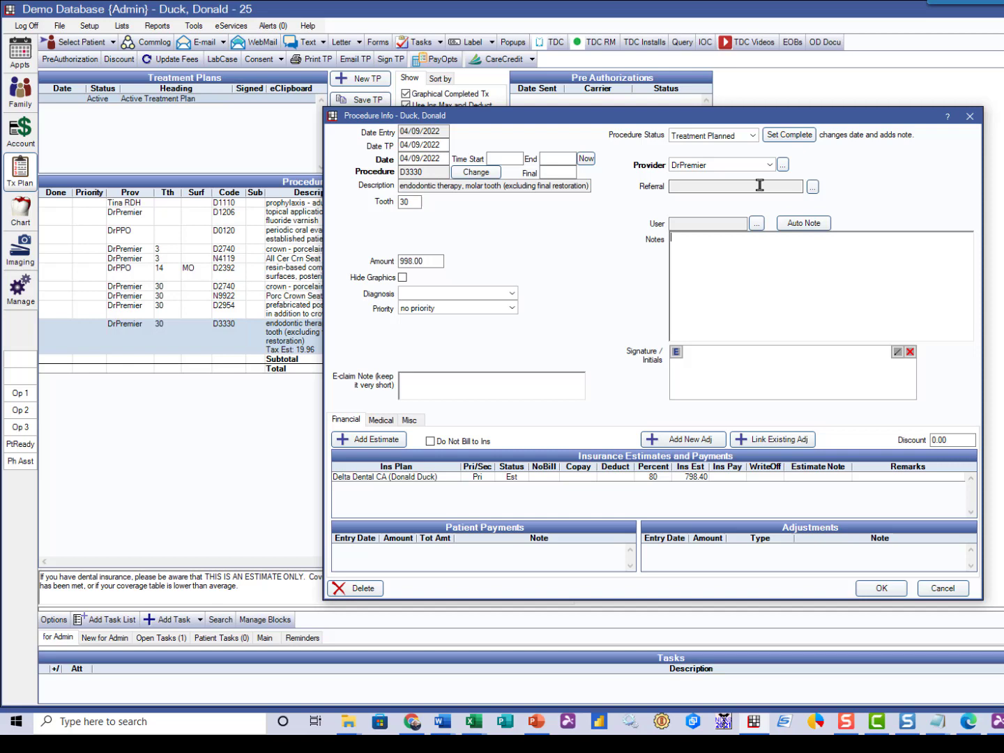
{"action": "left_click", "coordinate": [770, 165]}
{"action": "left_click", "coordinate": [687, 212]}
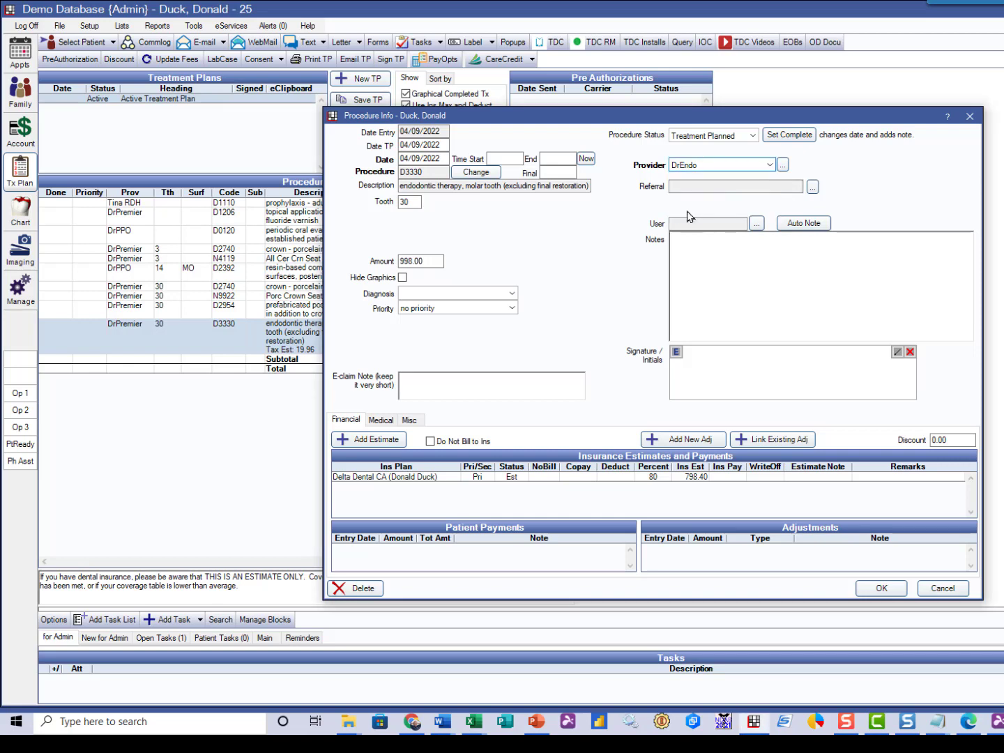
{"action": "left_click", "coordinate": [880, 588]}
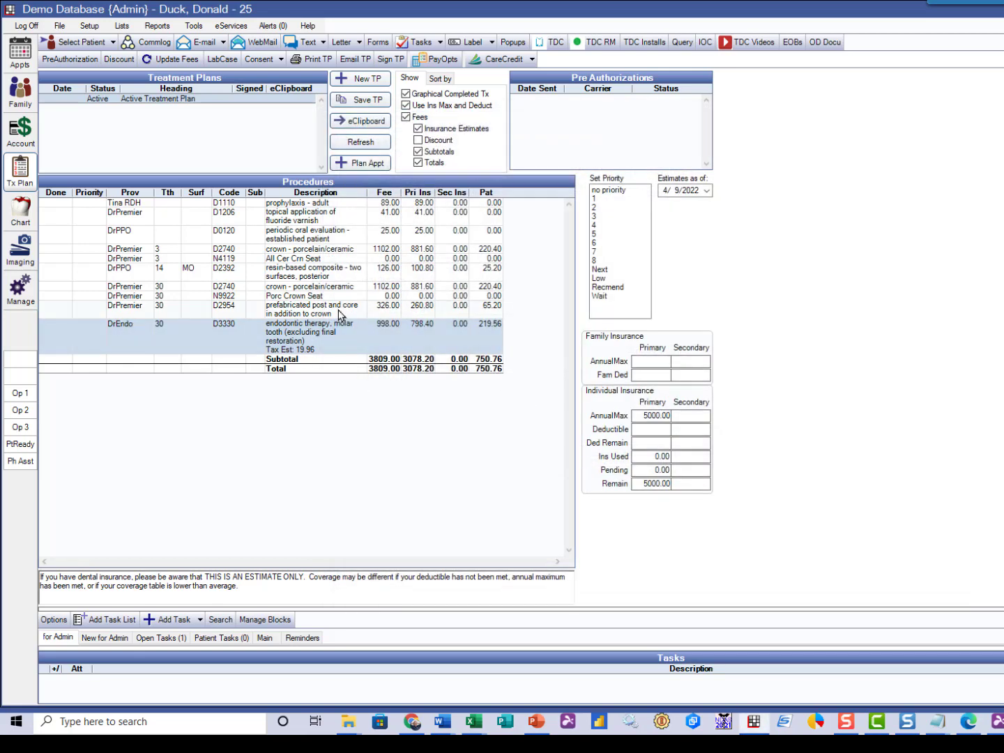
Reassign D2954 post and core to DrEndo and update fees to 370.00
{"action": "double_click", "coordinate": [341, 316]}
{"action": "left_click", "coordinate": [769, 166]}
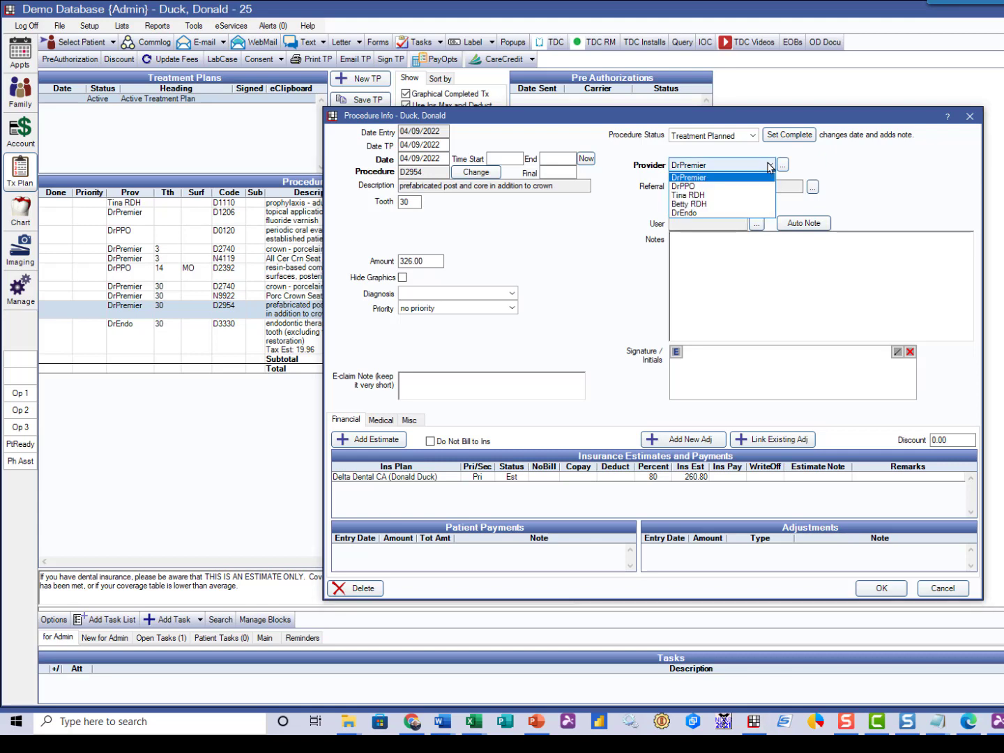
{"action": "left_click", "coordinate": [687, 212]}
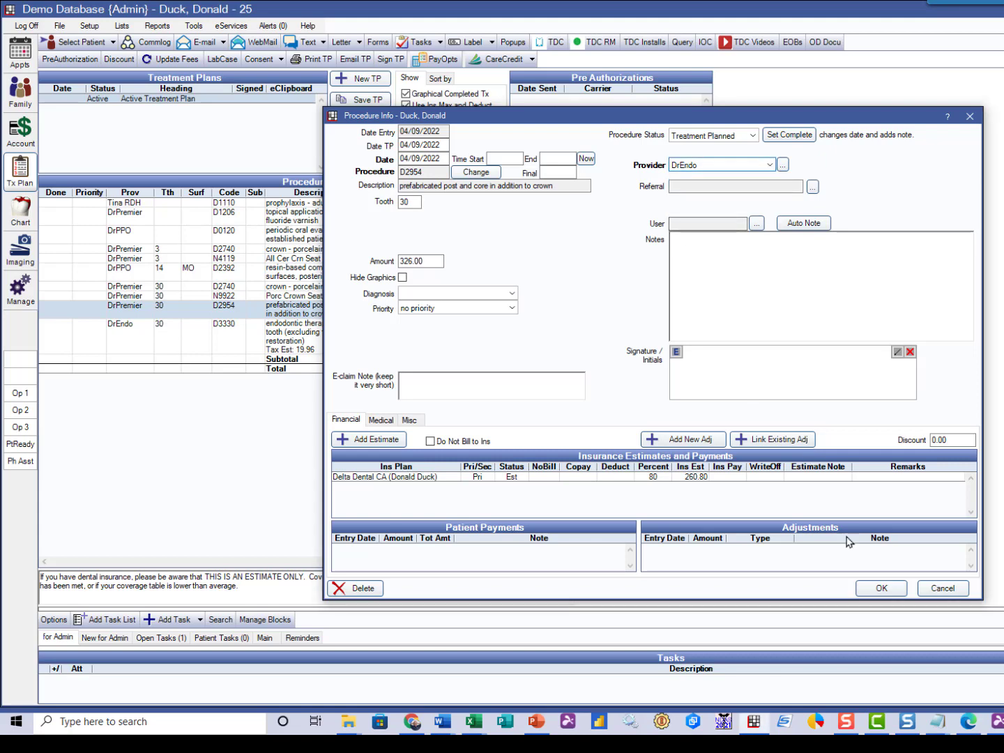
{"action": "left_click", "coordinate": [882, 589]}
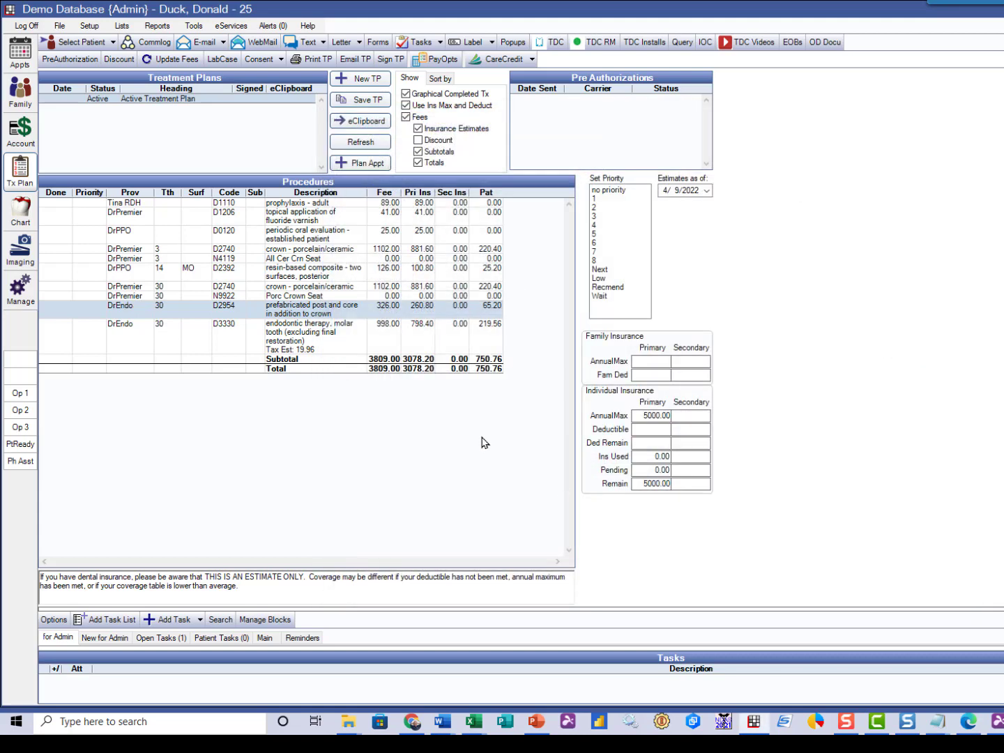
{"action": "left_click", "coordinate": [174, 63]}
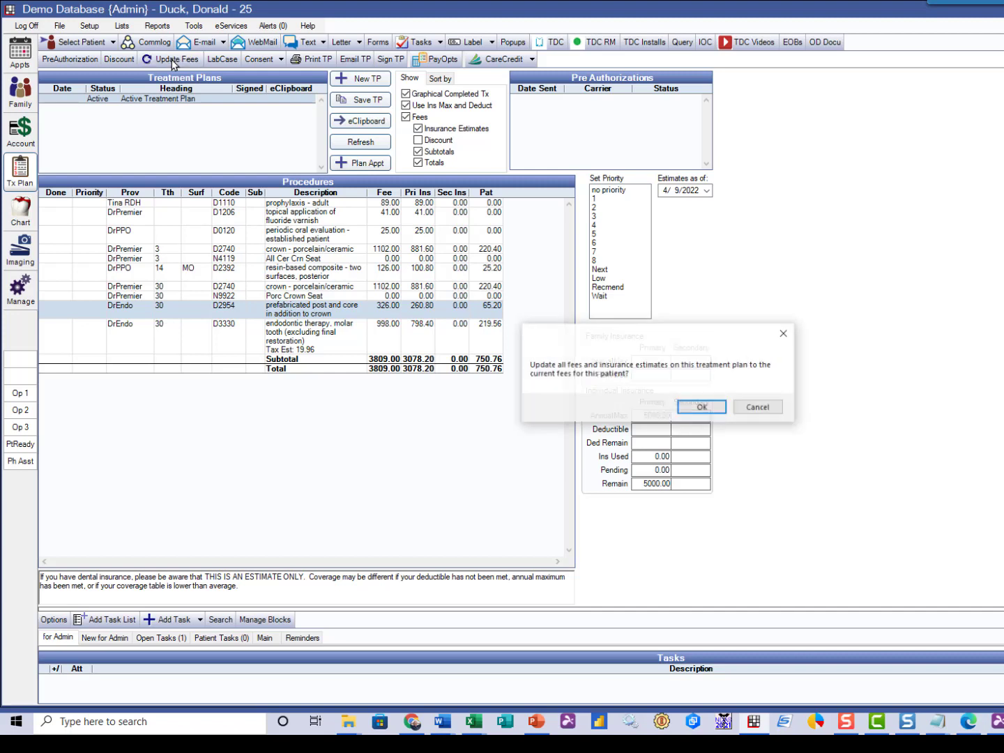
{"action": "left_click", "coordinate": [701, 407]}
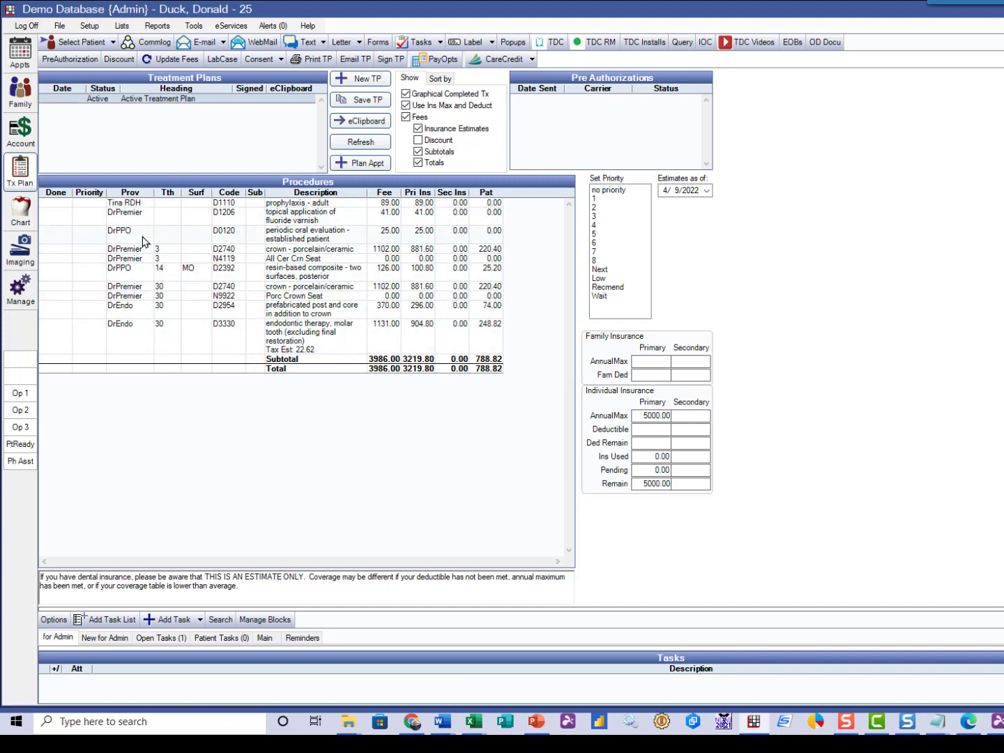
{"action": "left_click", "coordinate": [90, 26]}
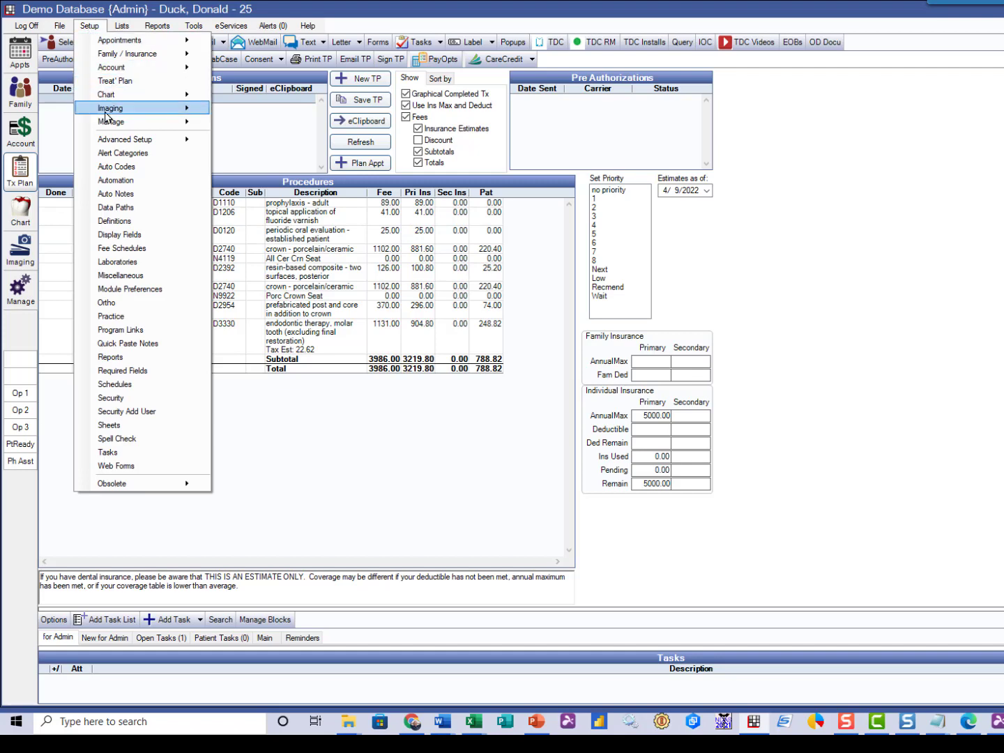
{"action": "left_click", "coordinate": [122, 235]}
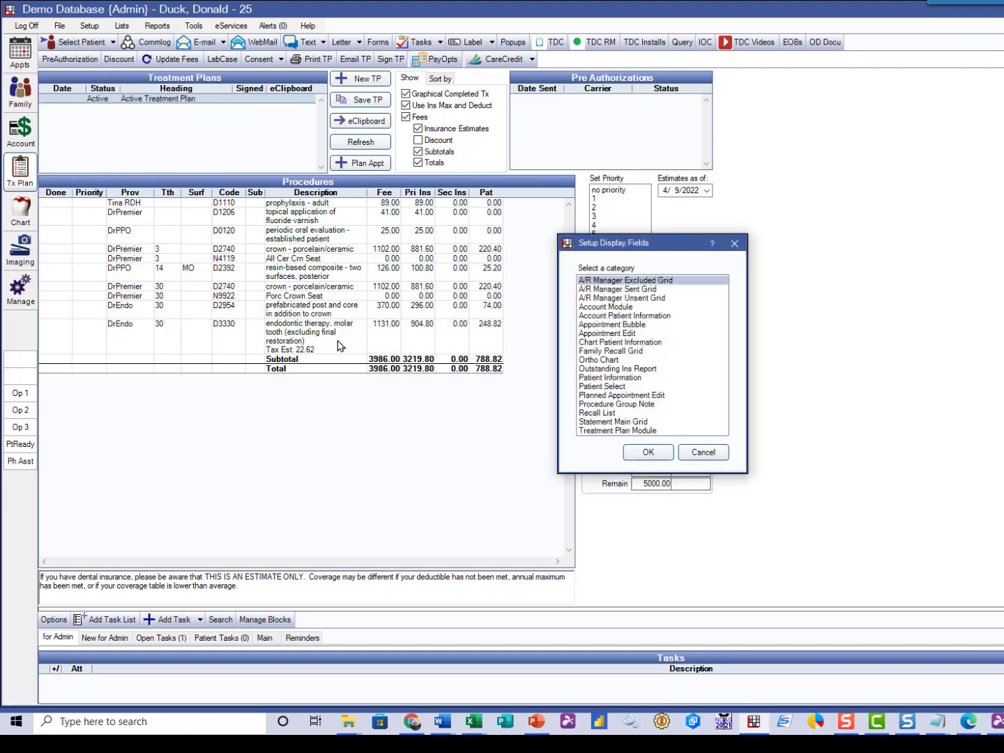
{"action": "double_click", "coordinate": [601, 431]}
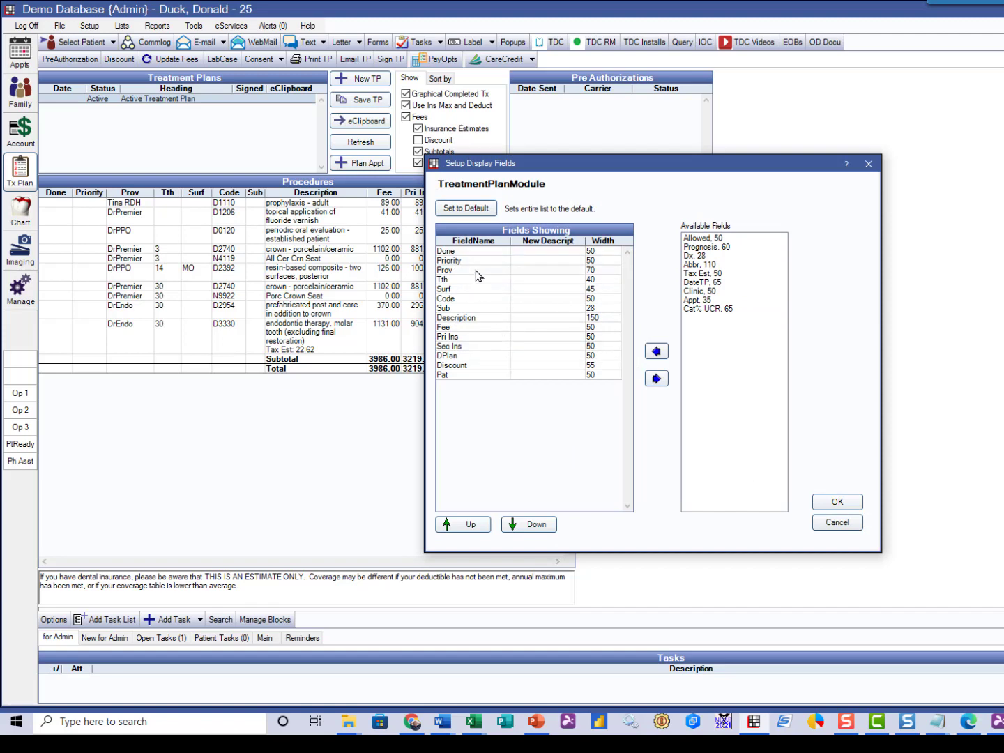
{"action": "left_click", "coordinate": [837, 523]}
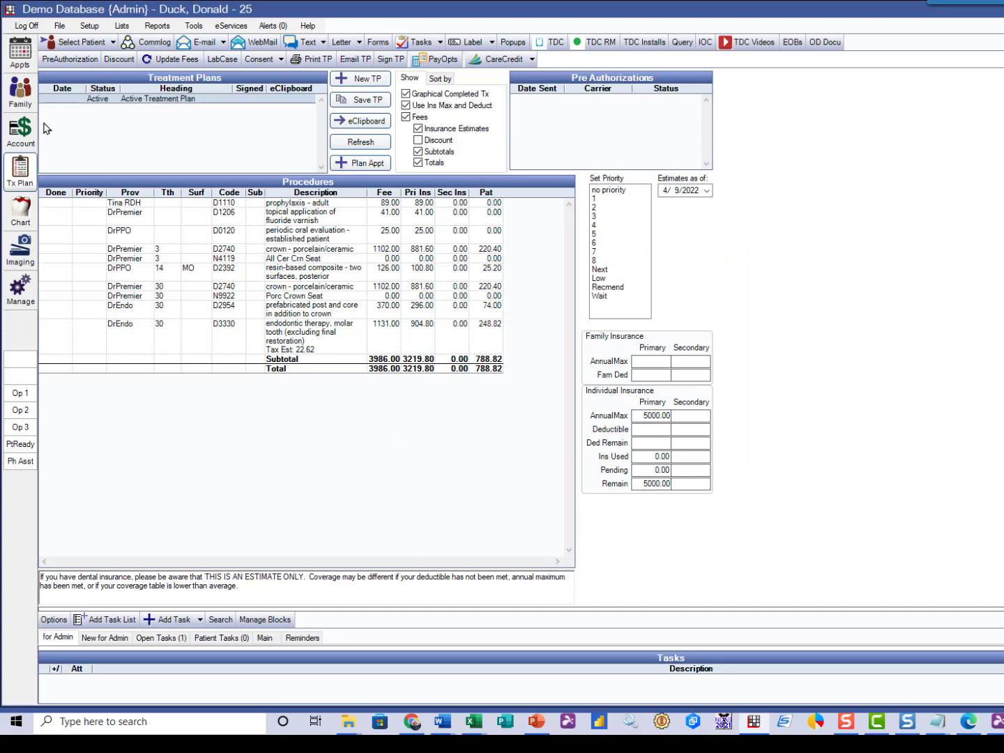
In Procedure Codes, review the Delta Premier fee schedule and show it as Fee 2
{"action": "left_click", "coordinate": [122, 26]}
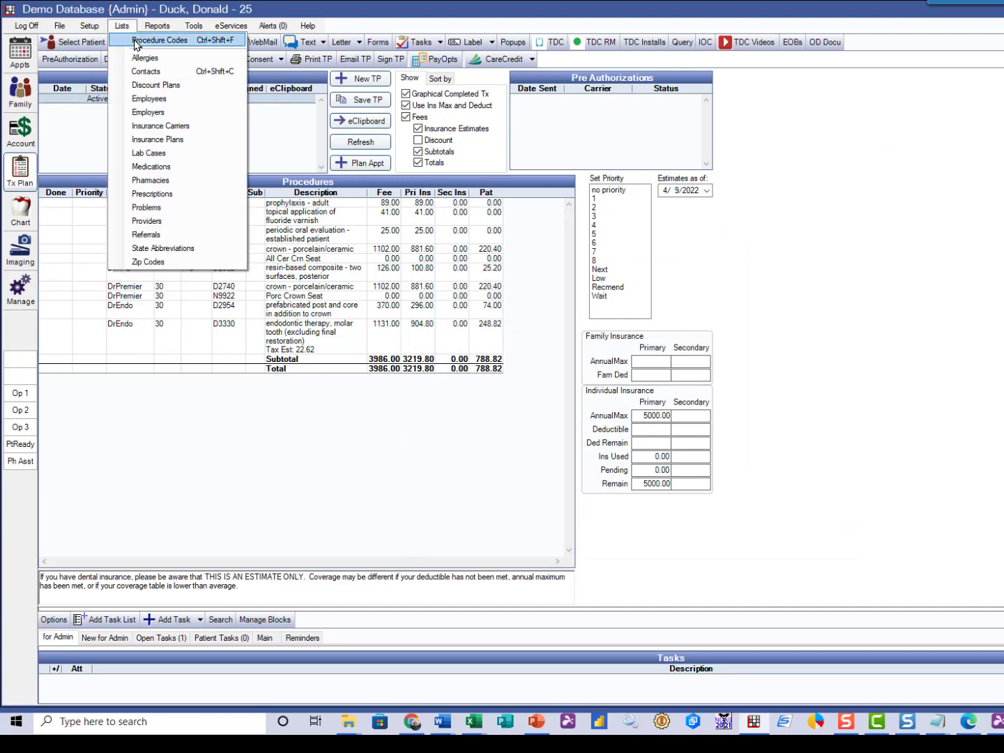
{"action": "left_click", "coordinate": [136, 40]}
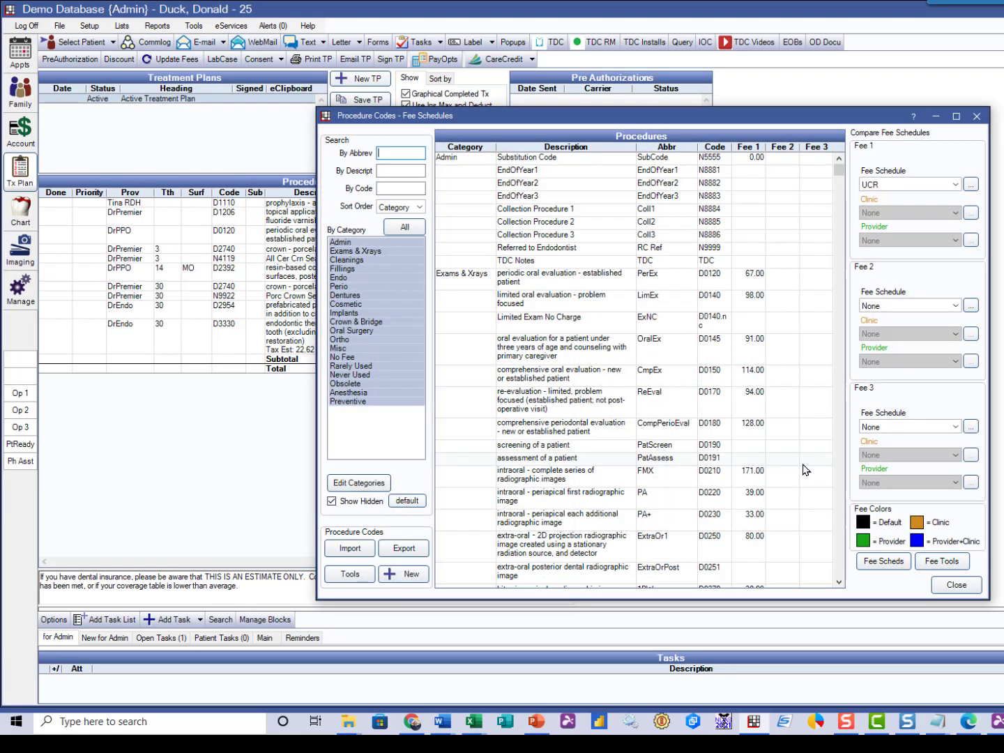
{"action": "left_click", "coordinate": [883, 563]}
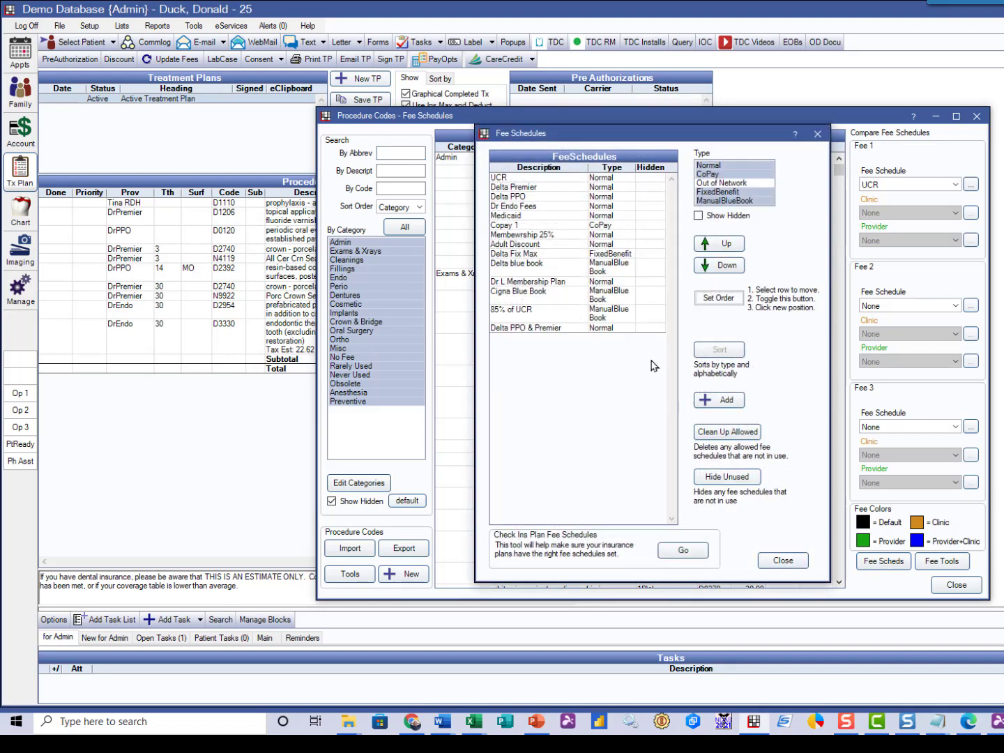
{"action": "left_click", "coordinate": [576, 330]}
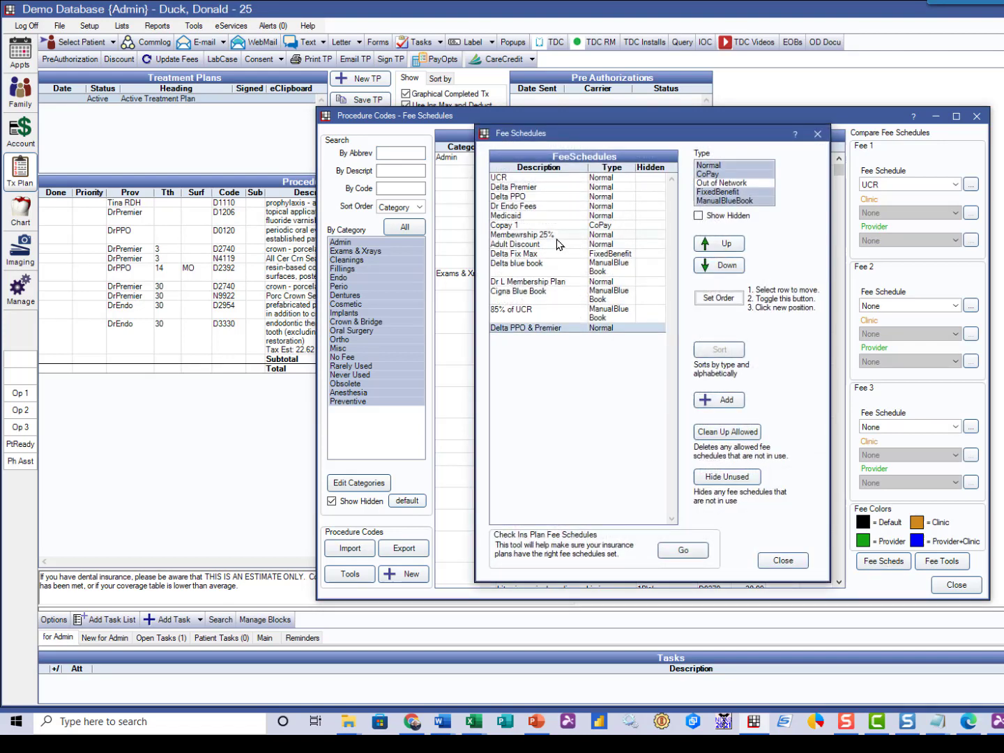
{"action": "double_click", "coordinate": [551, 189]}
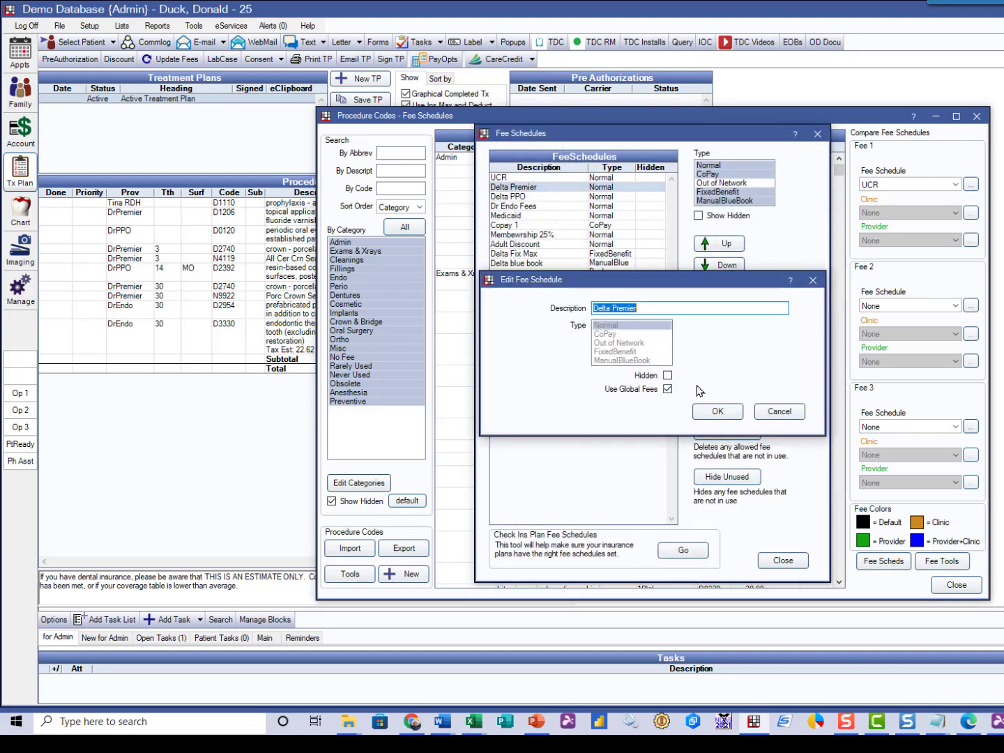
{"action": "left_click", "coordinate": [780, 410]}
{"action": "key", "text": "Escape"}
{"action": "left_click", "coordinate": [955, 305]}
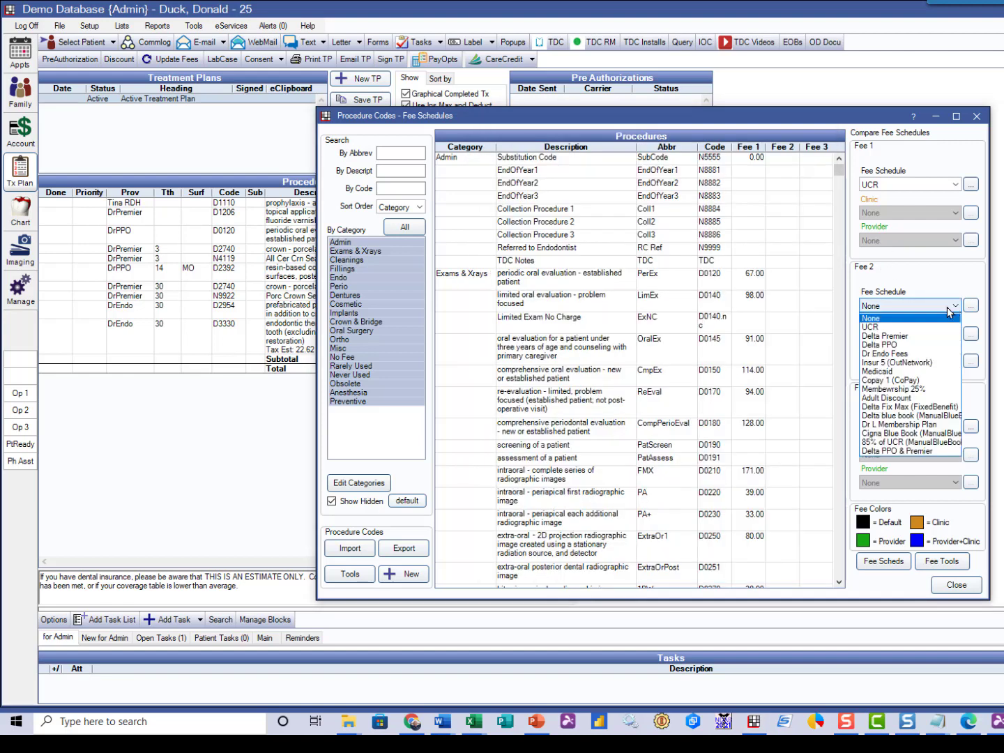
{"action": "left_click", "coordinate": [881, 337]}
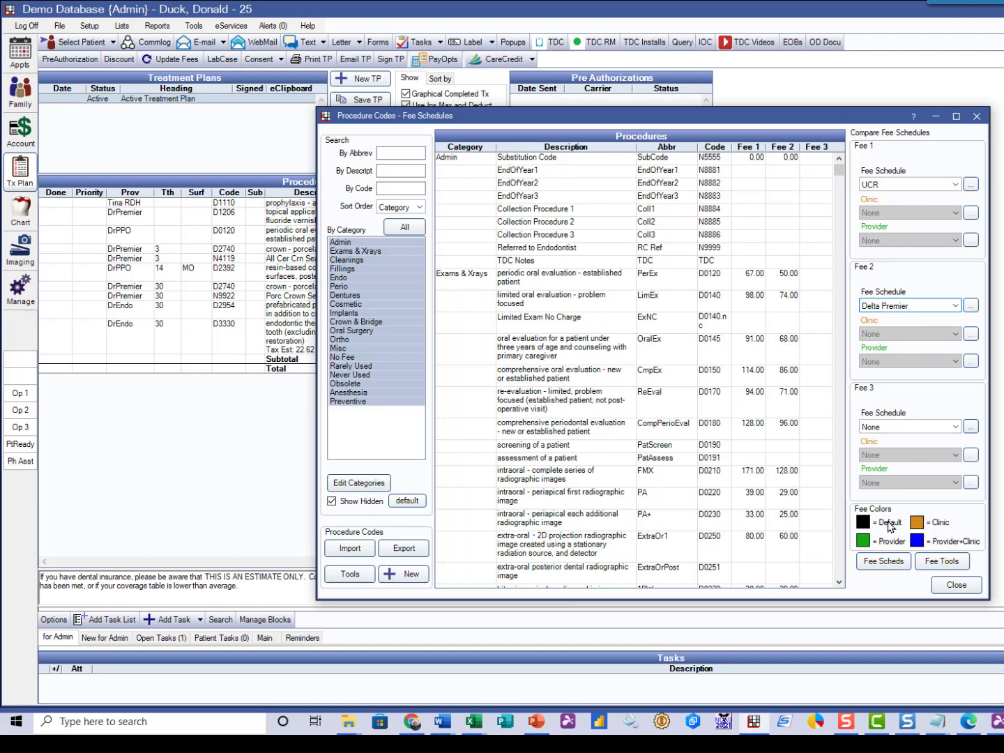
Review Delta PPO & Premier settings and show it as Fee 3 with no provider
{"action": "left_click", "coordinate": [889, 560]}
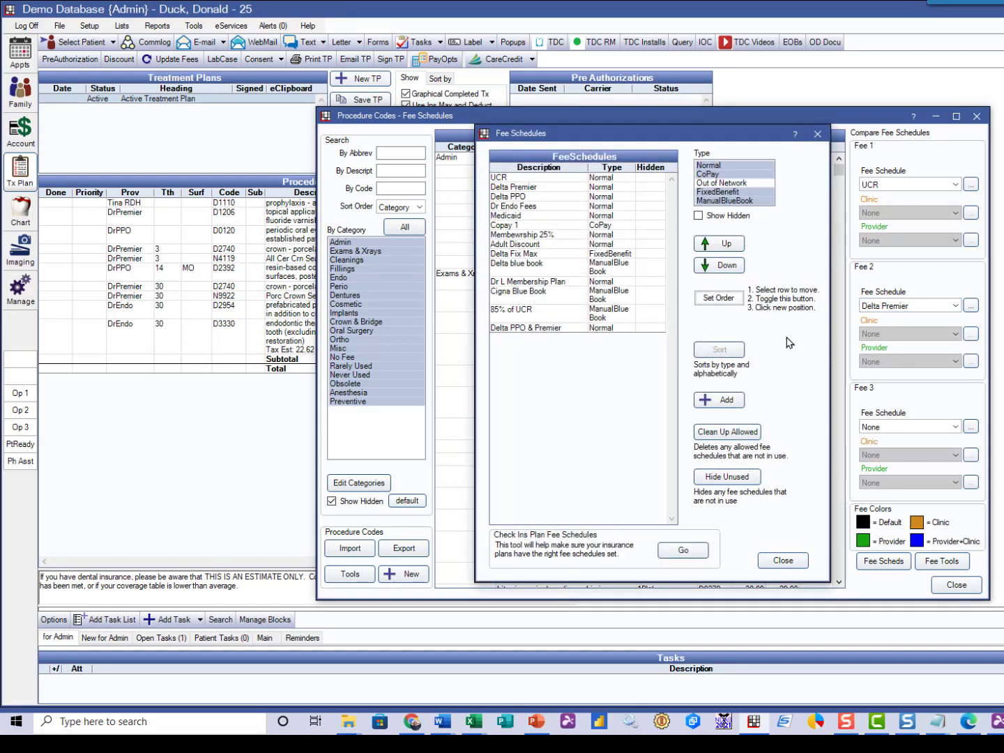
{"action": "double_click", "coordinate": [532, 330]}
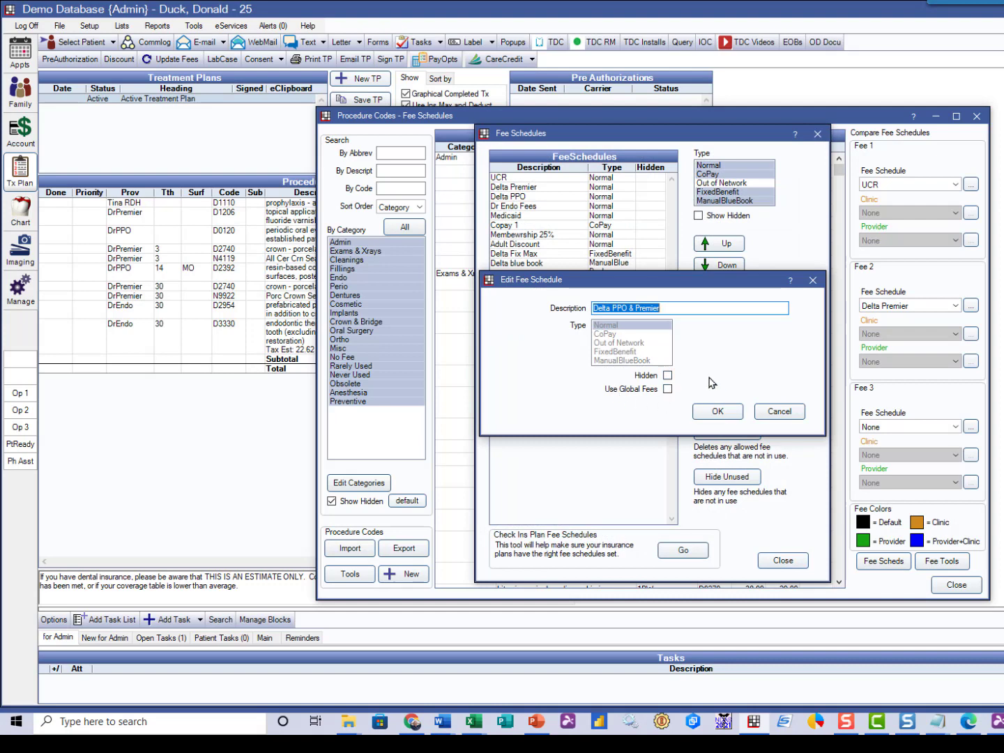
{"action": "left_click", "coordinate": [717, 412]}
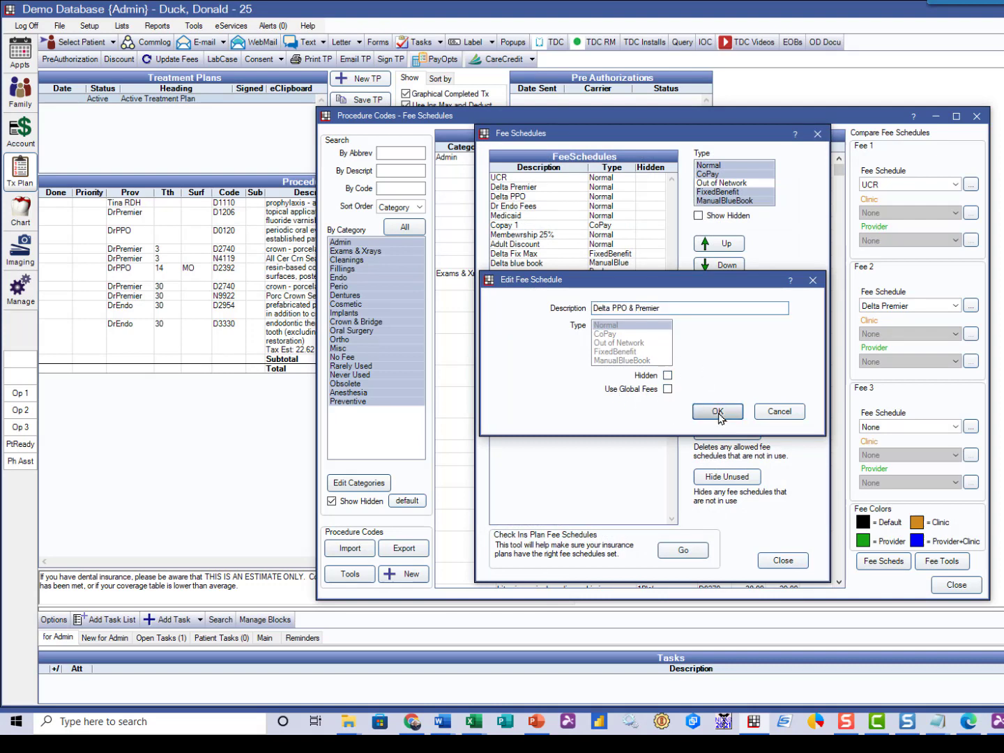
{"action": "left_click", "coordinate": [776, 558]}
{"action": "left_click", "coordinate": [955, 427]}
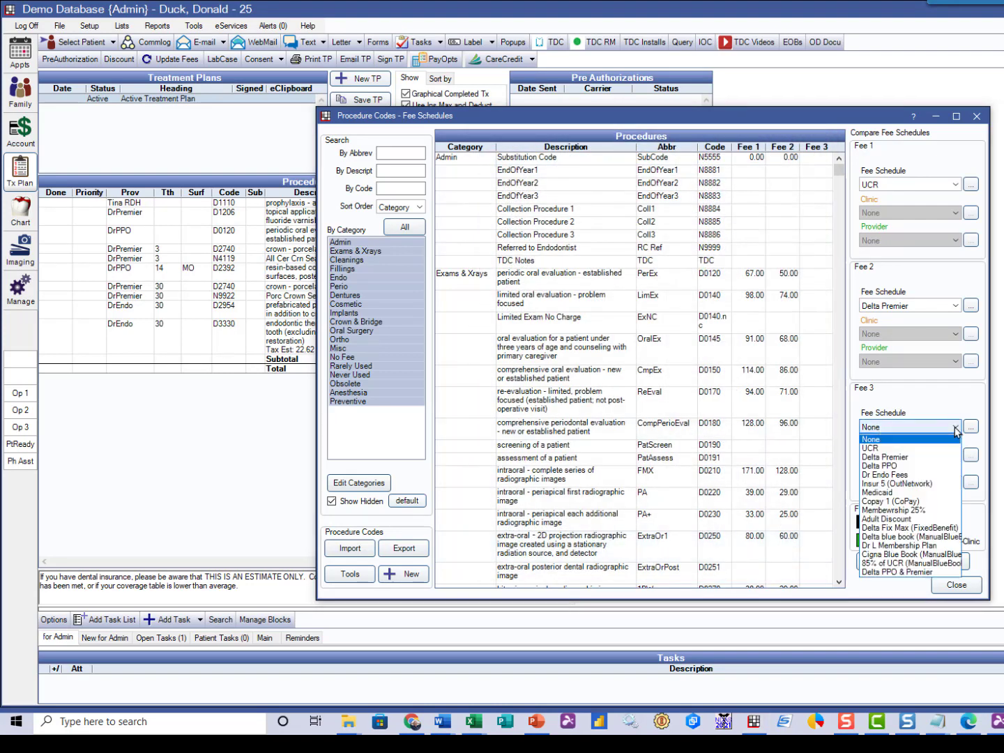
{"action": "left_click", "coordinate": [910, 572]}
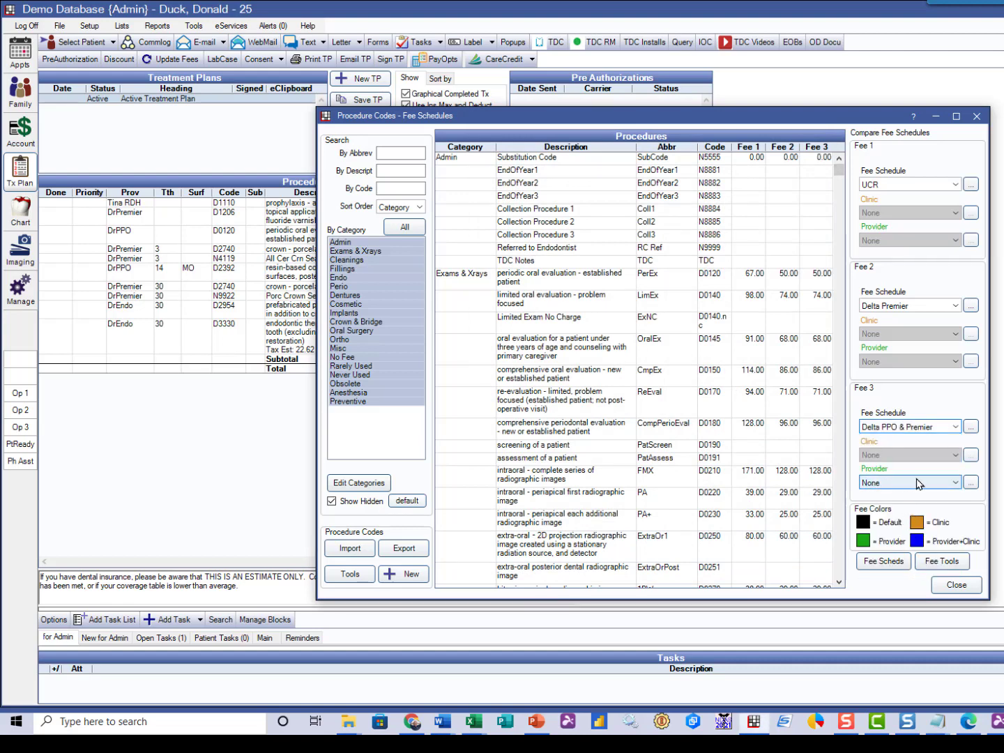
{"action": "left_click", "coordinate": [955, 483]}
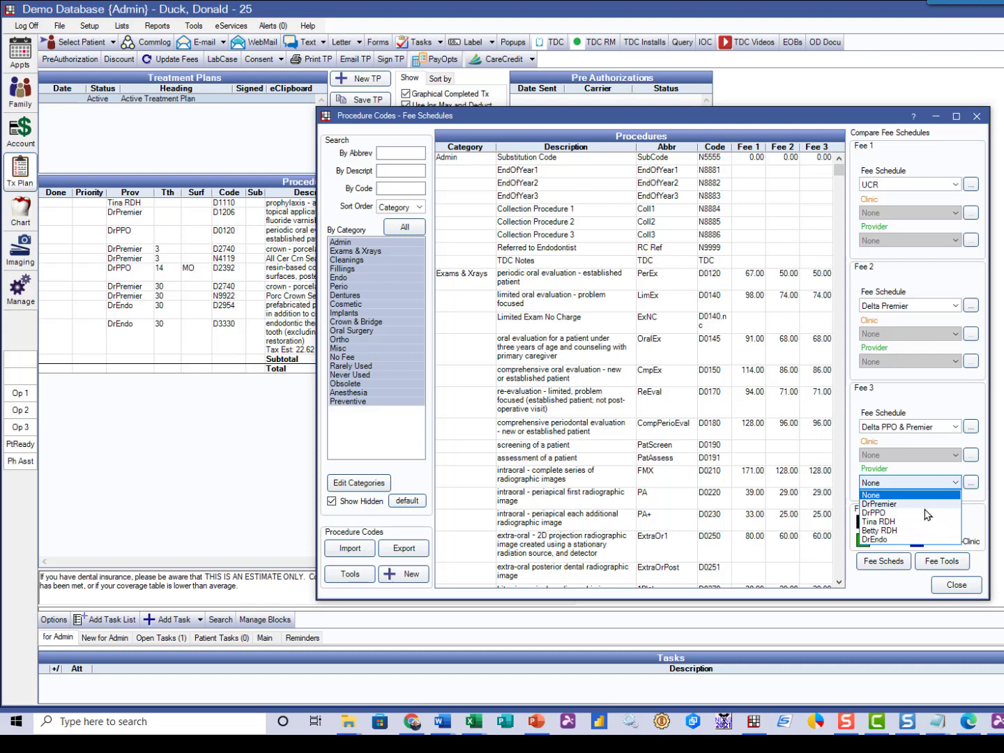
{"action": "left_click", "coordinate": [966, 593]}
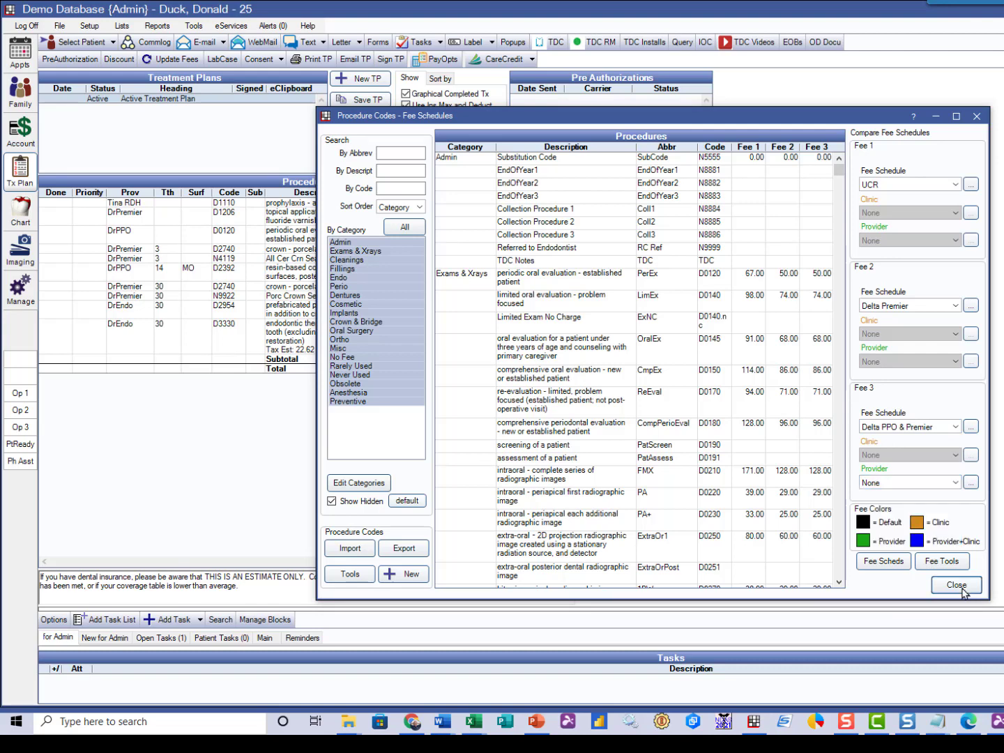
{"action": "left_click", "coordinate": [933, 585]}
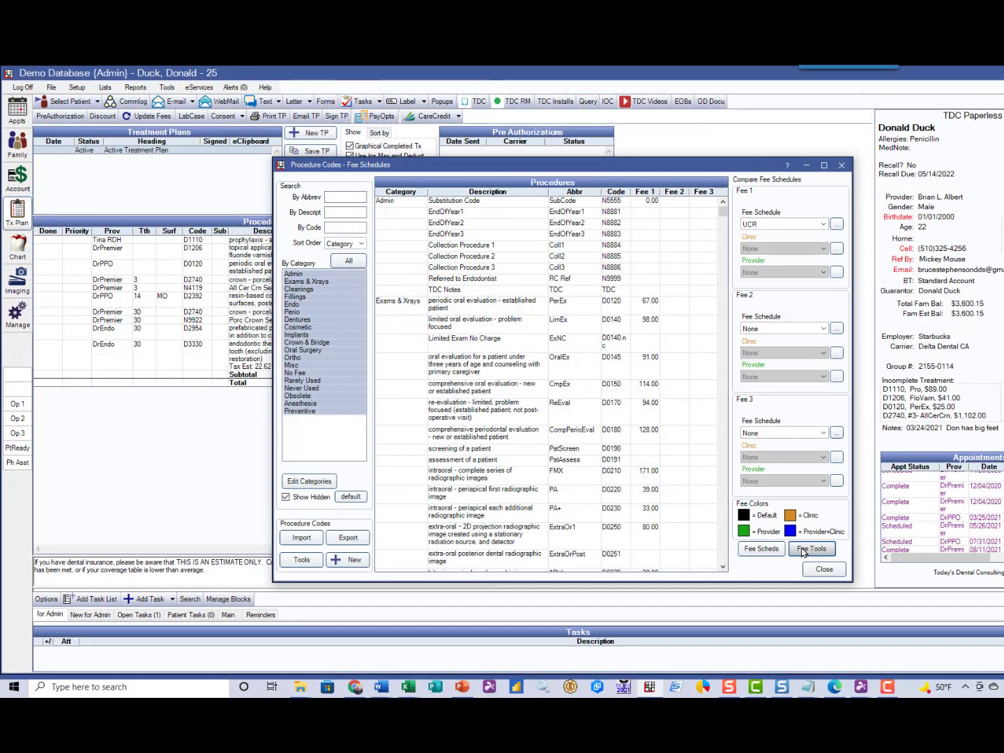
In Fee Tools, copy Dr Endo Fees into Delta PPO & Premier for provider DrEndo
{"action": "left_click", "coordinate": [534, 269]}
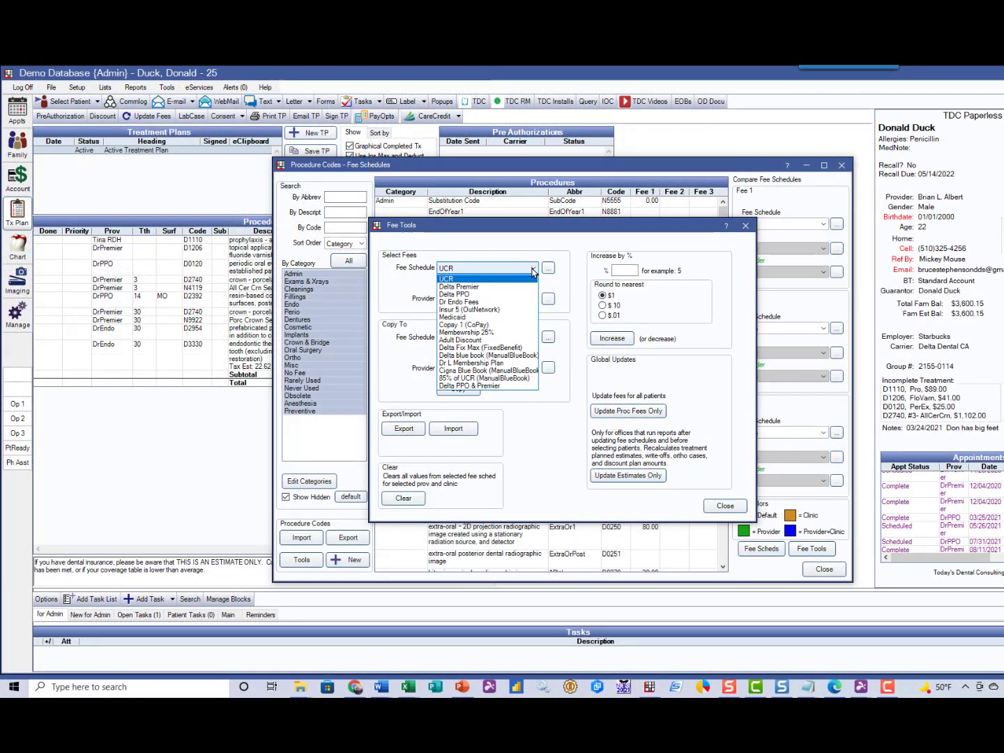
{"action": "left_click", "coordinate": [460, 302]}
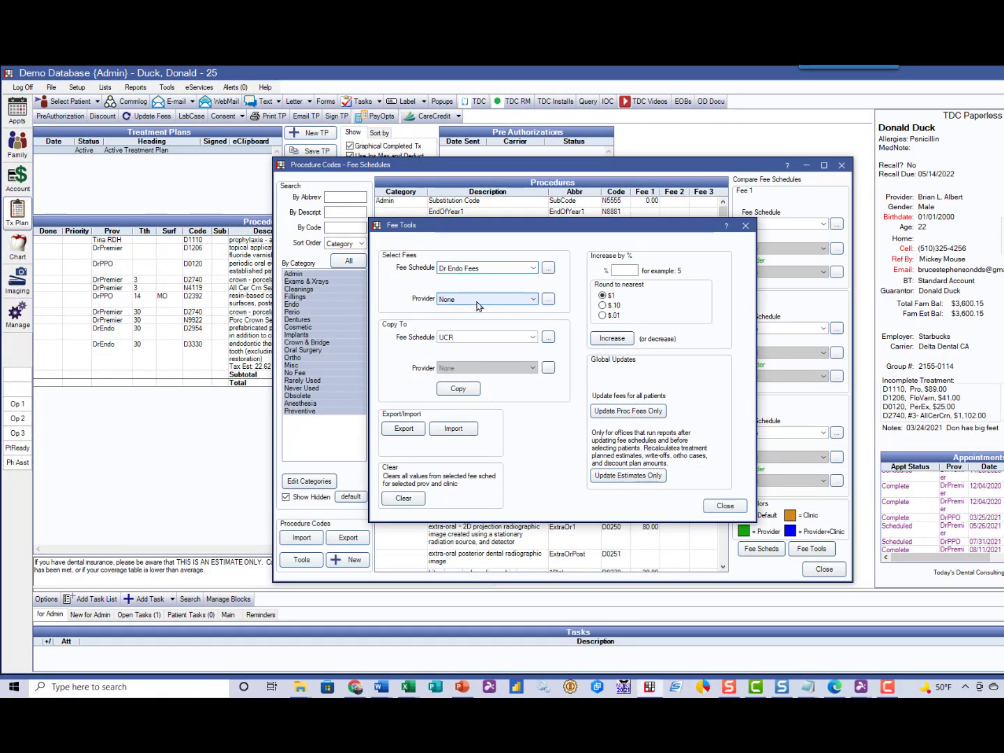
{"action": "left_click", "coordinate": [535, 339]}
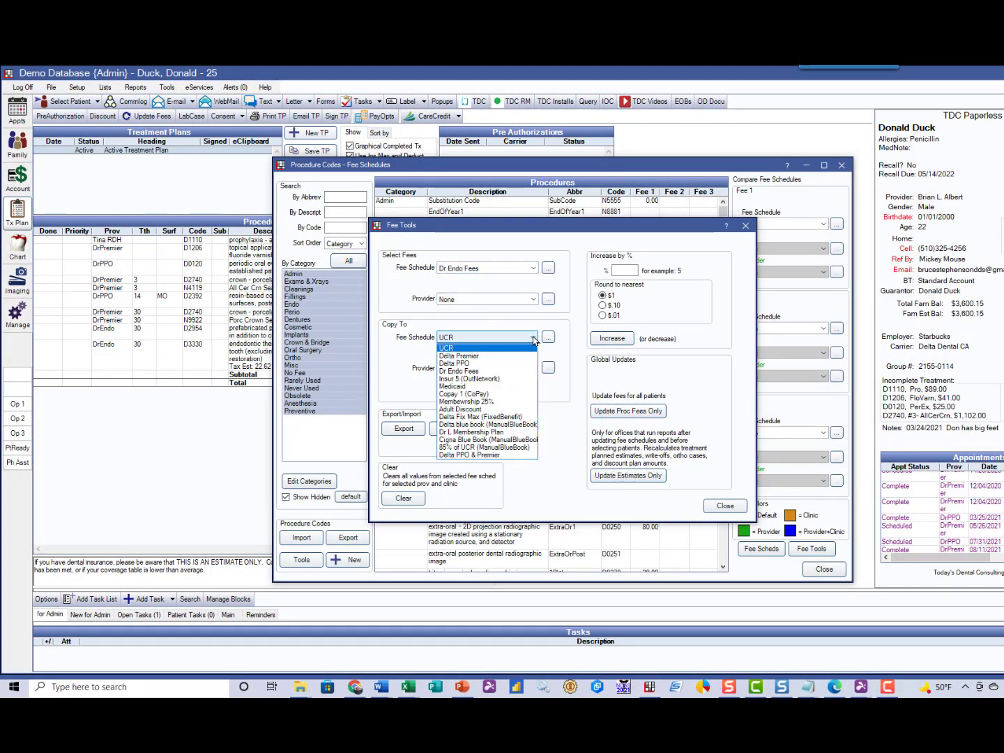
{"action": "left_click", "coordinate": [493, 455]}
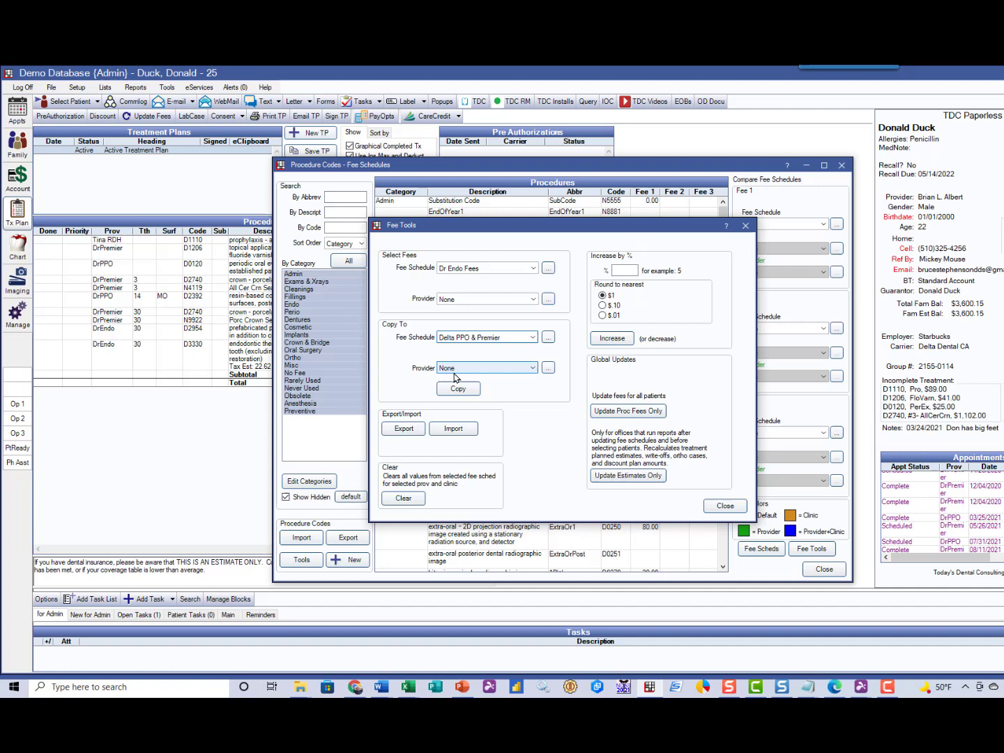
{"action": "left_click", "coordinate": [528, 370]}
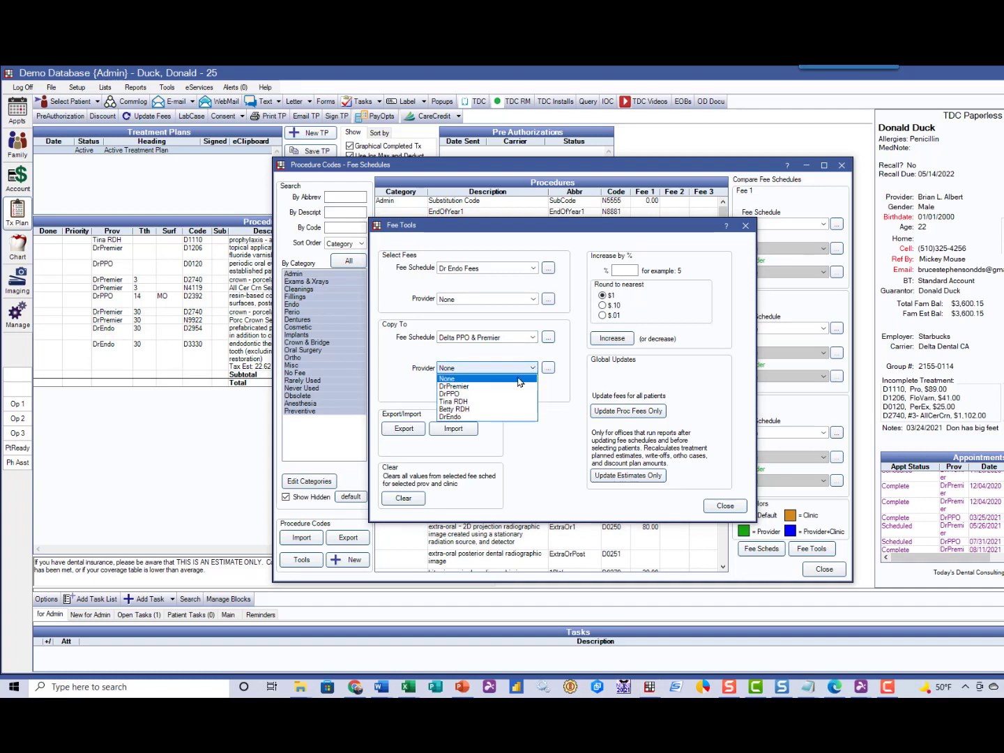
{"action": "left_click", "coordinate": [473, 418]}
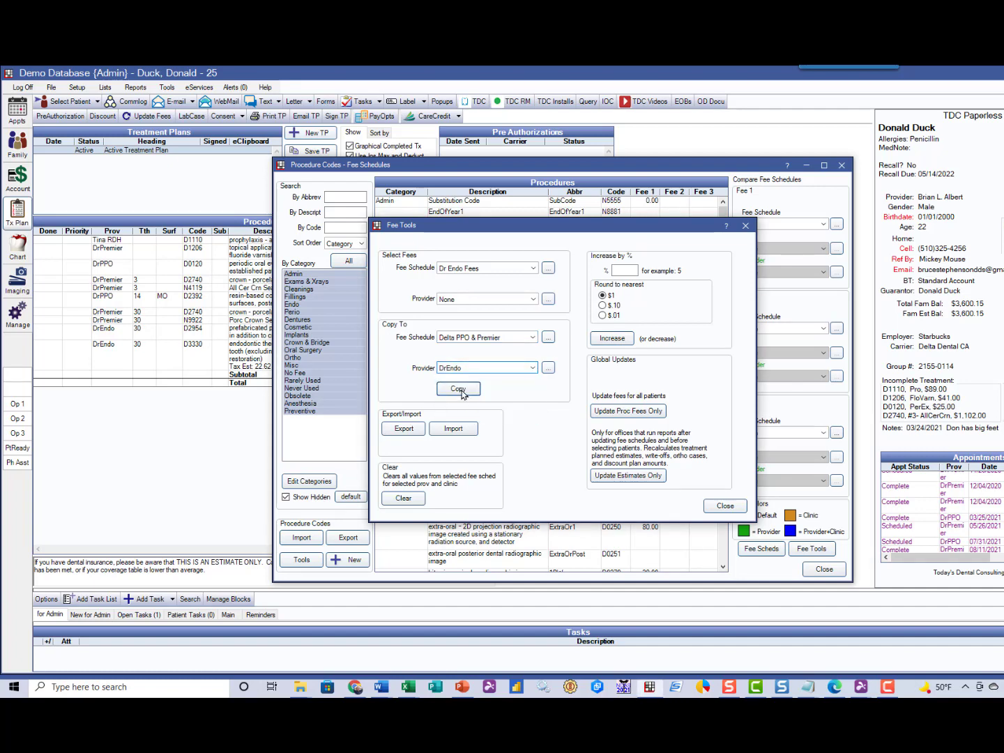
{"action": "left_click", "coordinate": [458, 390]}
{"action": "left_click", "coordinate": [601, 421]}
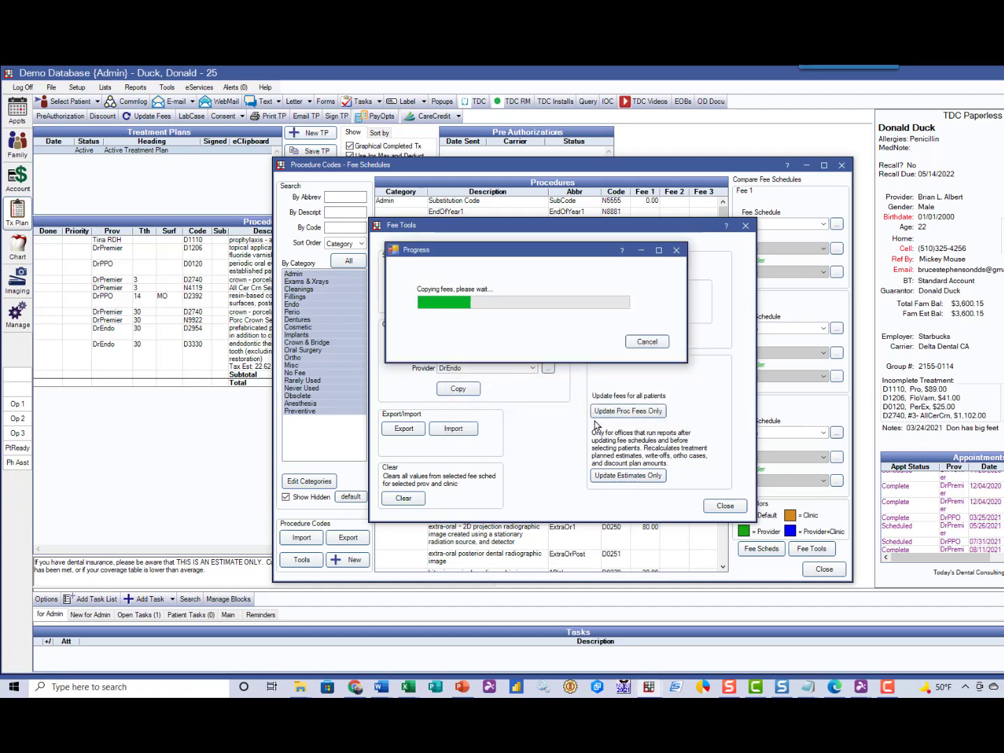
{"action": "left_click", "coordinate": [579, 411]}
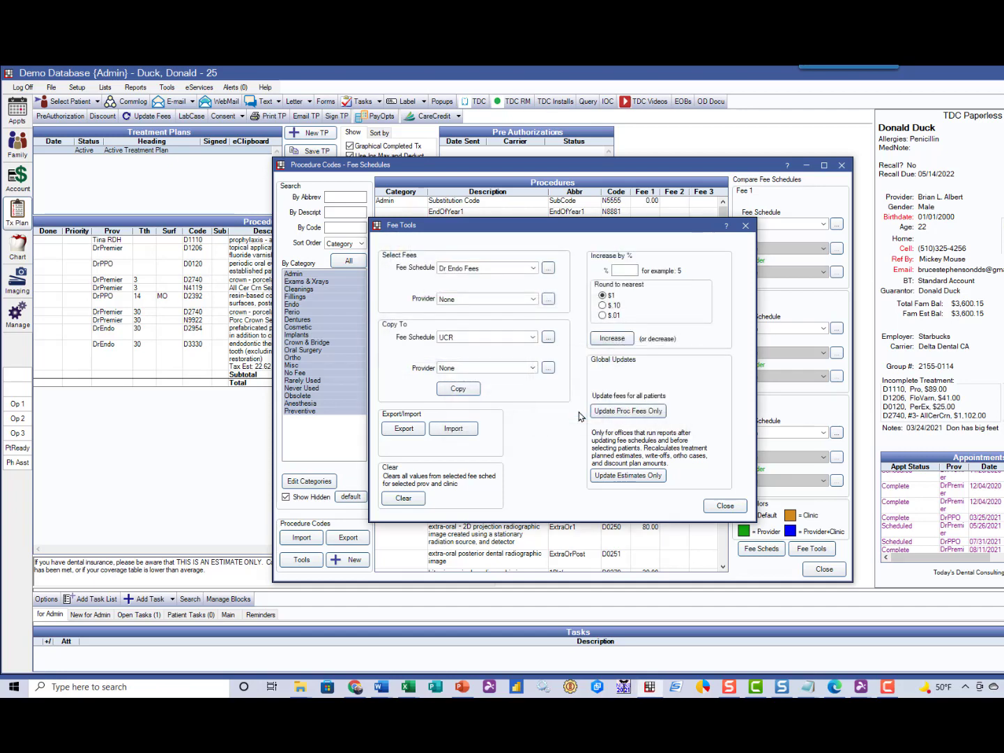
Compare Delta PPO & Premier fees for DrPremier (Fee 2) and DrEndo (Fee 3), then close
{"action": "left_click", "coordinate": [706, 511]}
{"action": "left_click", "coordinate": [823, 329]}
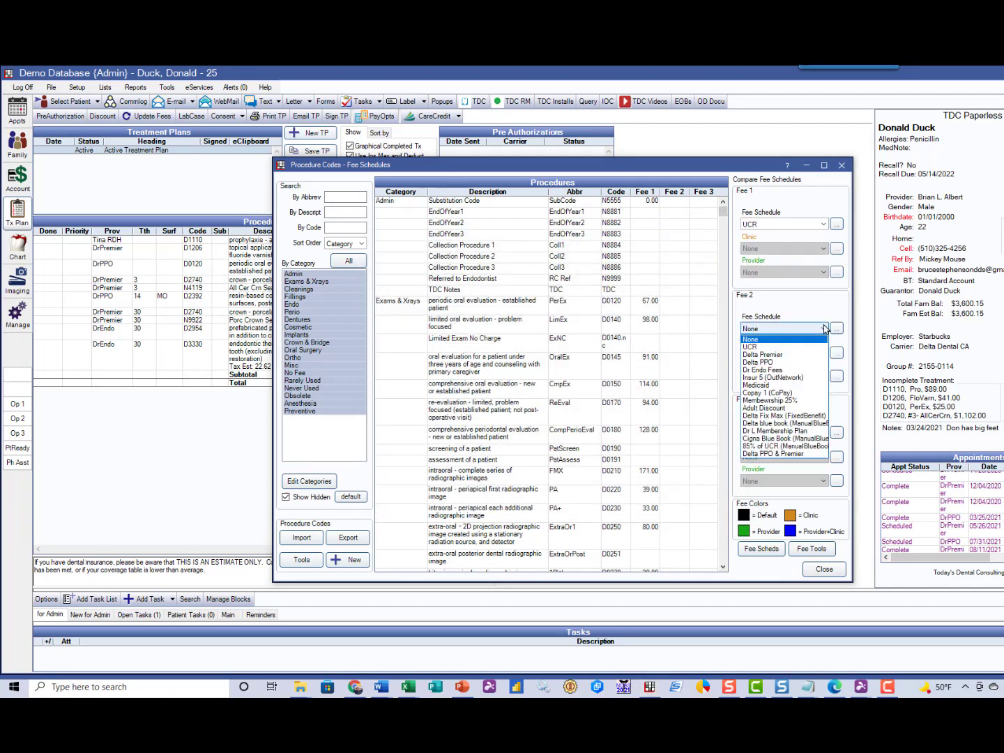
{"action": "left_click", "coordinate": [765, 454]}
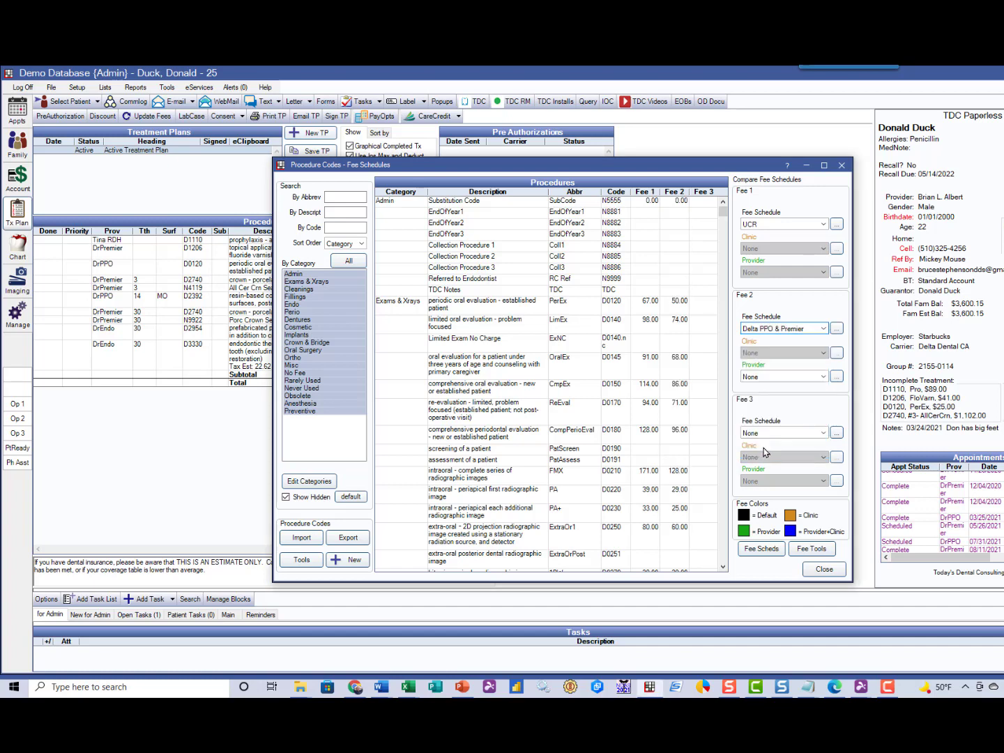
{"action": "left_click", "coordinate": [823, 437]}
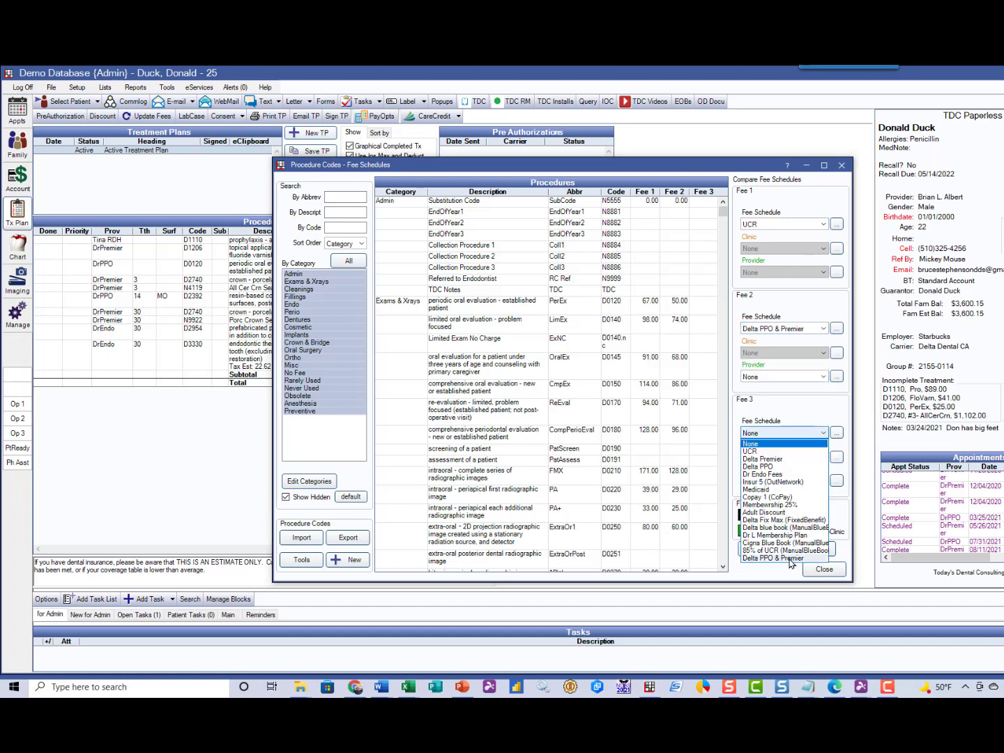
{"action": "left_click", "coordinate": [768, 558]}
{"action": "left_click", "coordinate": [780, 375]}
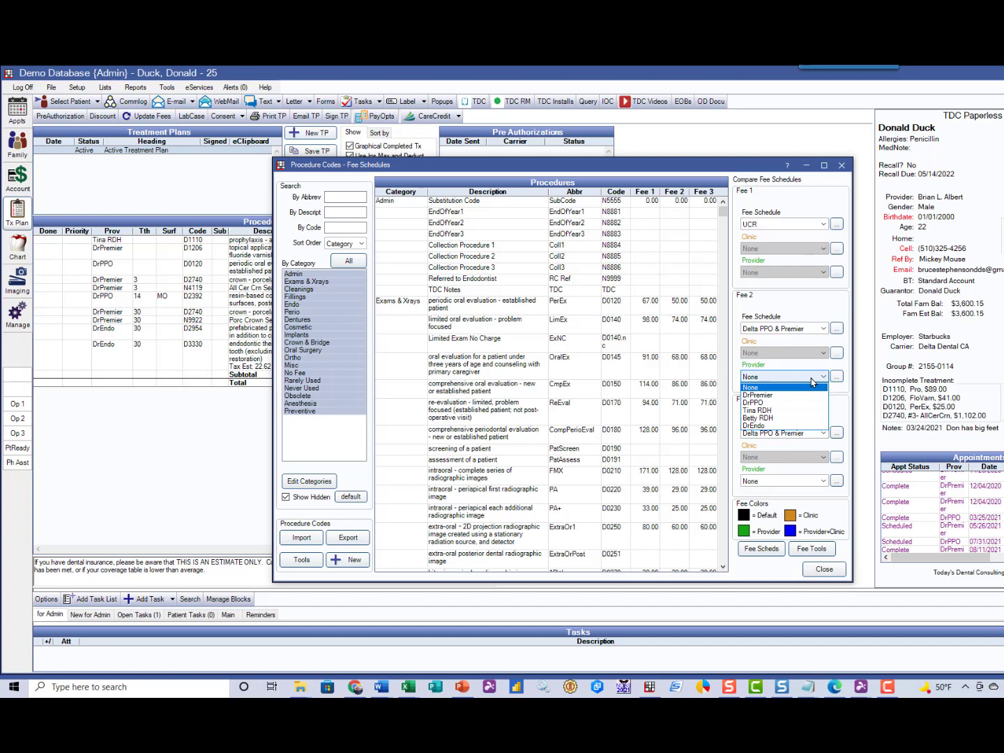
{"action": "left_click", "coordinate": [770, 398]}
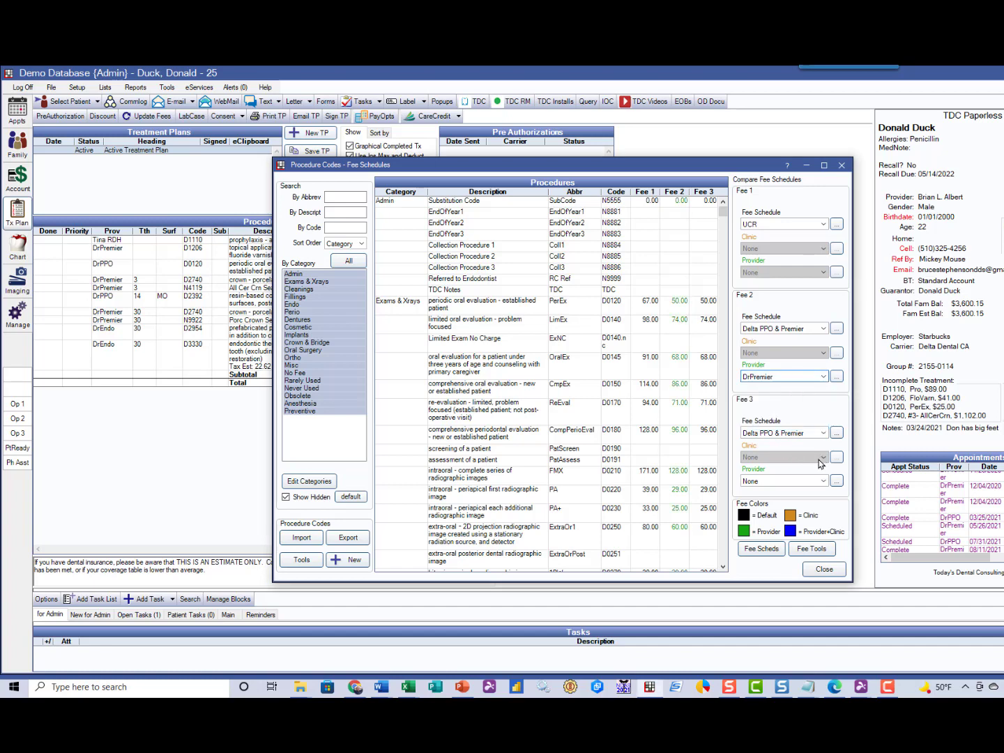
{"action": "left_click", "coordinate": [822, 481]}
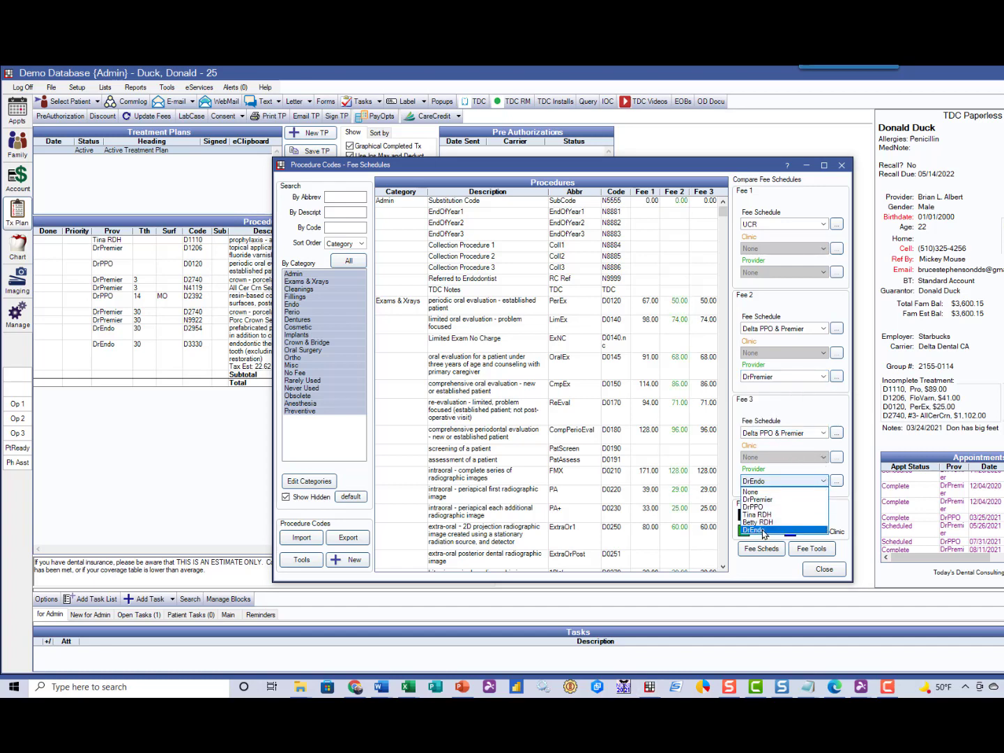
{"action": "left_click", "coordinate": [765, 530]}
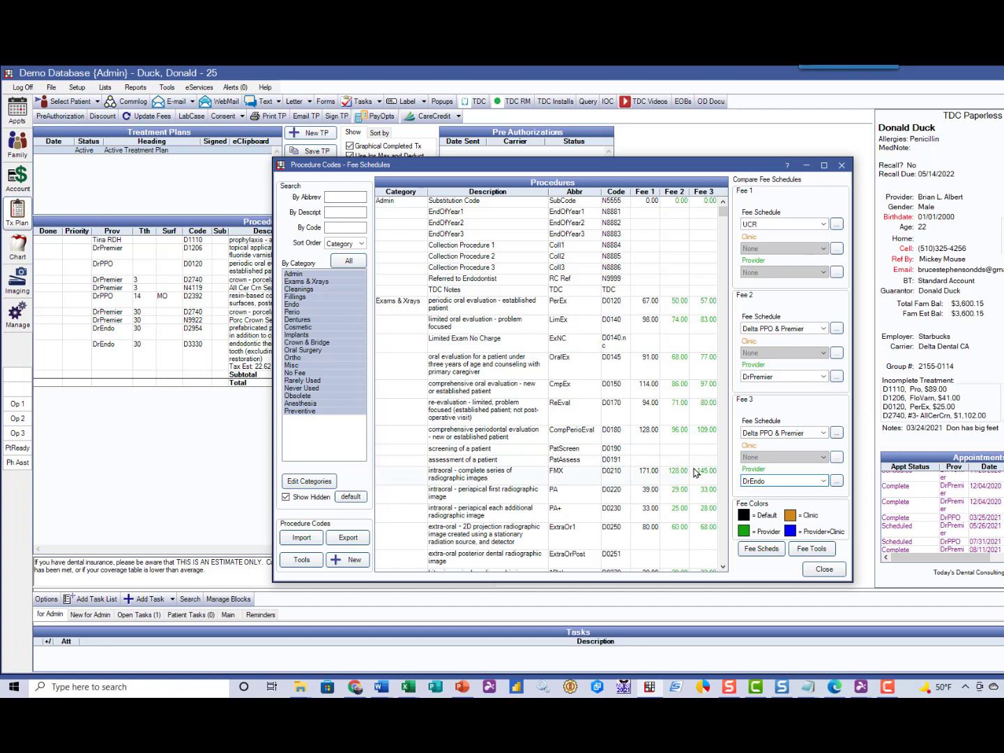
{"action": "left_click", "coordinate": [823, 570]}
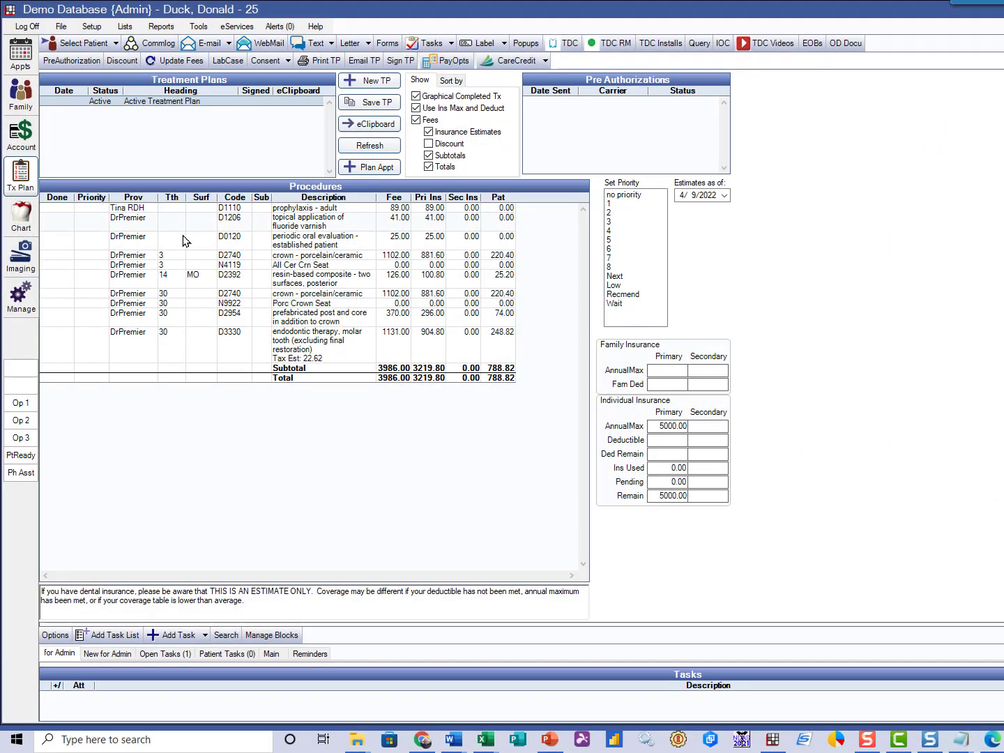
Reassign D0120 periodic evaluation and D2392 composite to DrPPO
{"action": "double_click", "coordinate": [297, 246]}
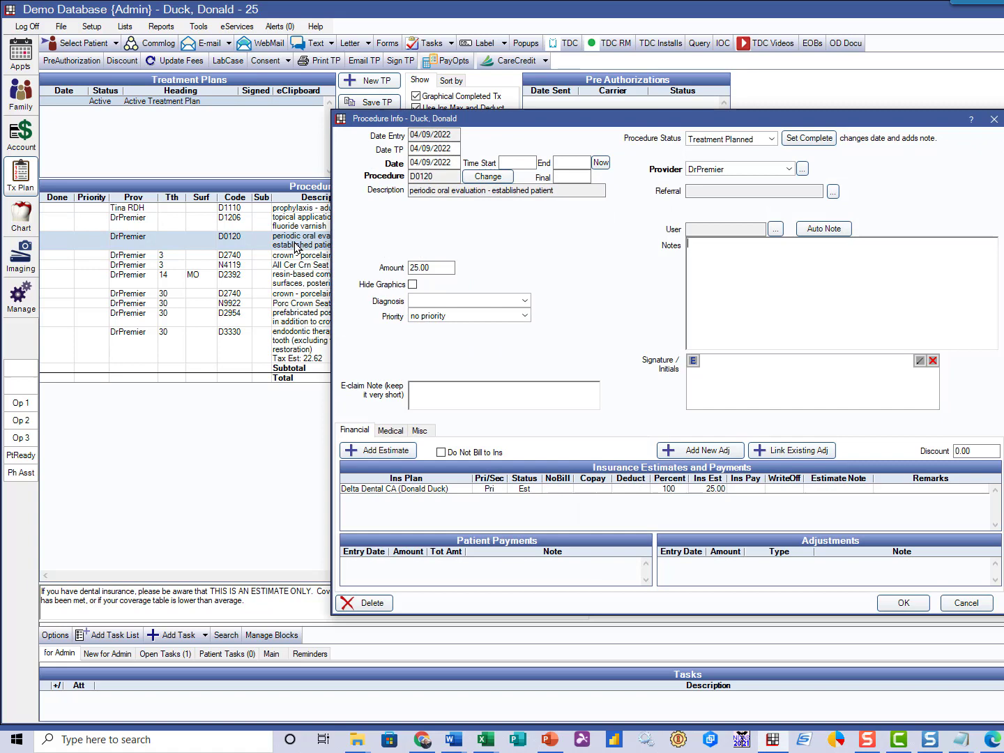
{"action": "left_click", "coordinate": [739, 169]}
{"action": "left_click", "coordinate": [731, 190]}
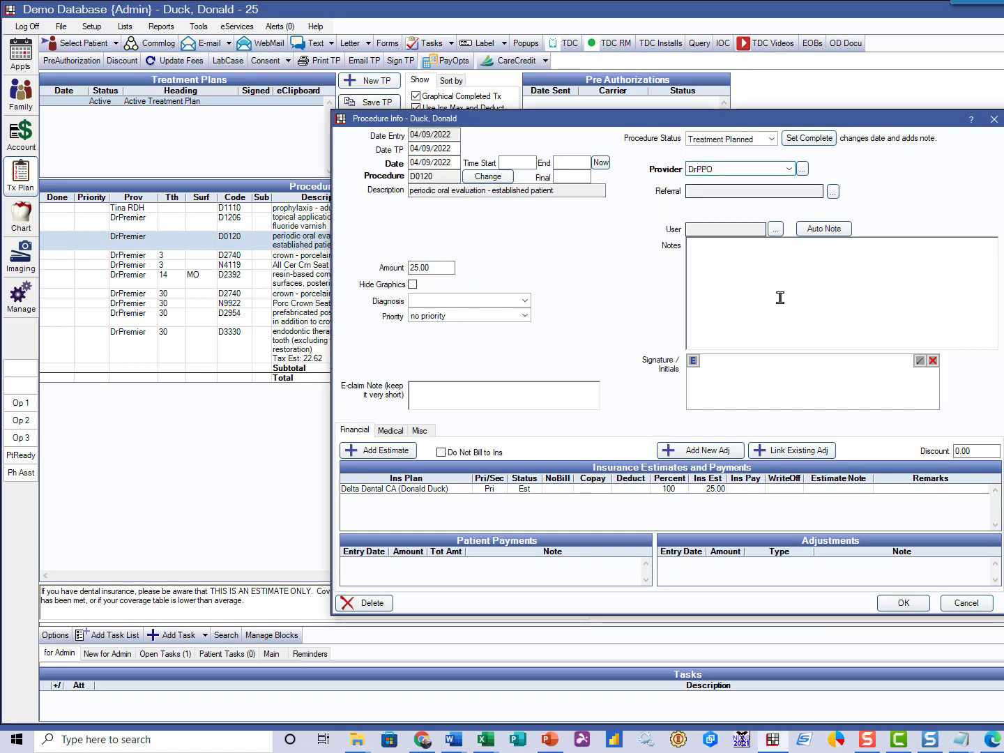
{"action": "left_click", "coordinate": [903, 604]}
{"action": "double_click", "coordinate": [192, 281]}
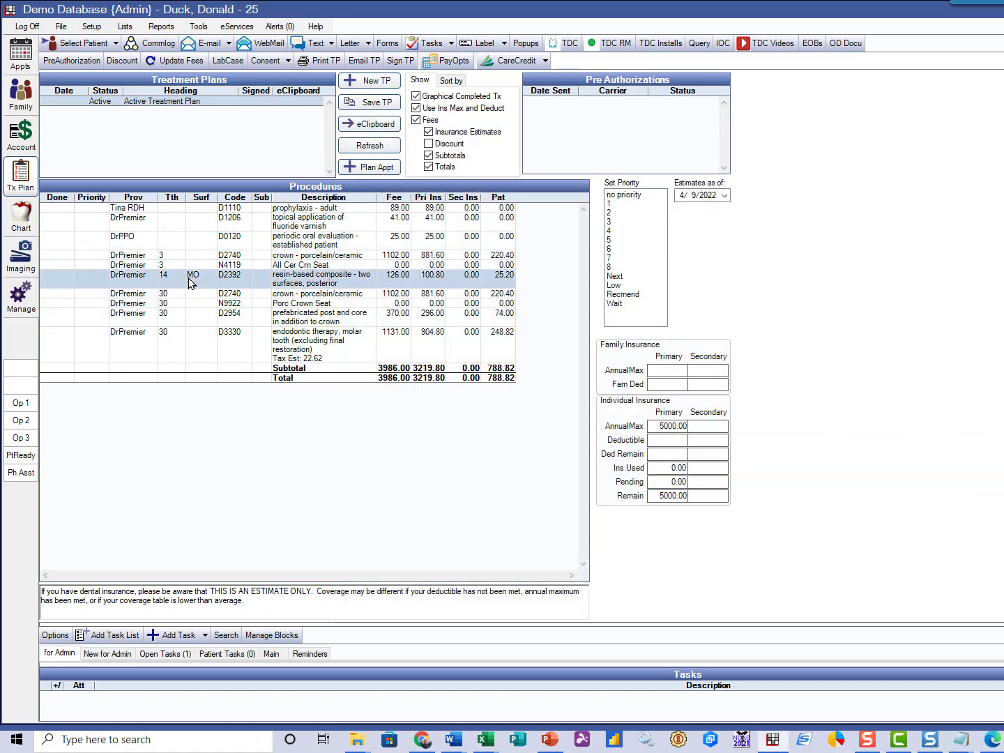
{"action": "left_click", "coordinate": [790, 170]}
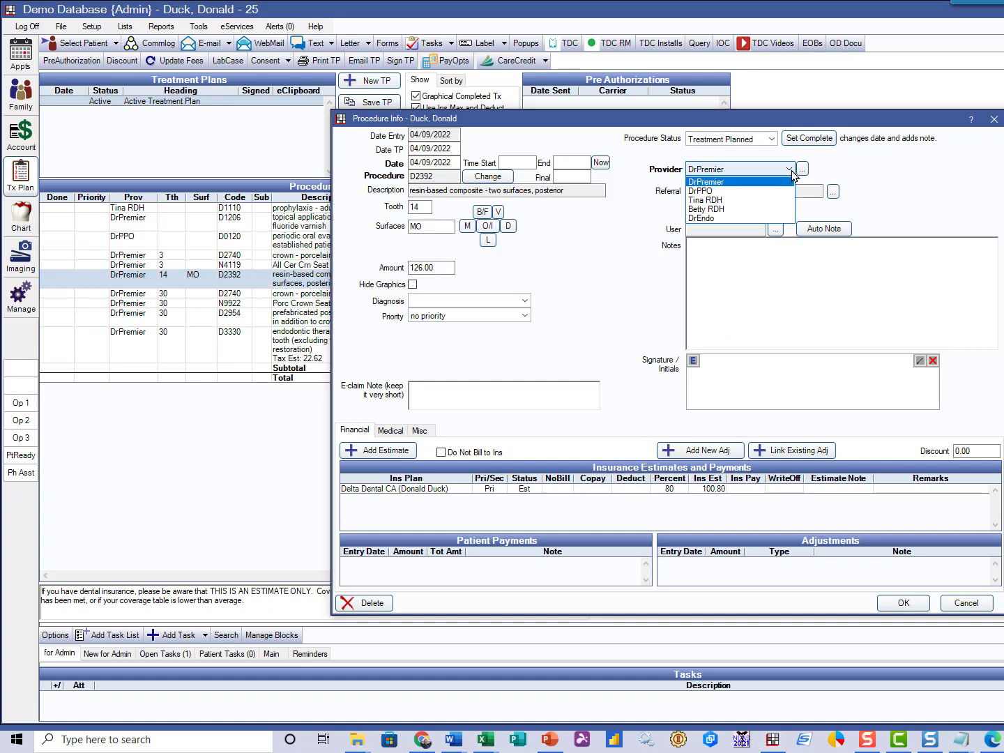
{"action": "left_click", "coordinate": [736, 191]}
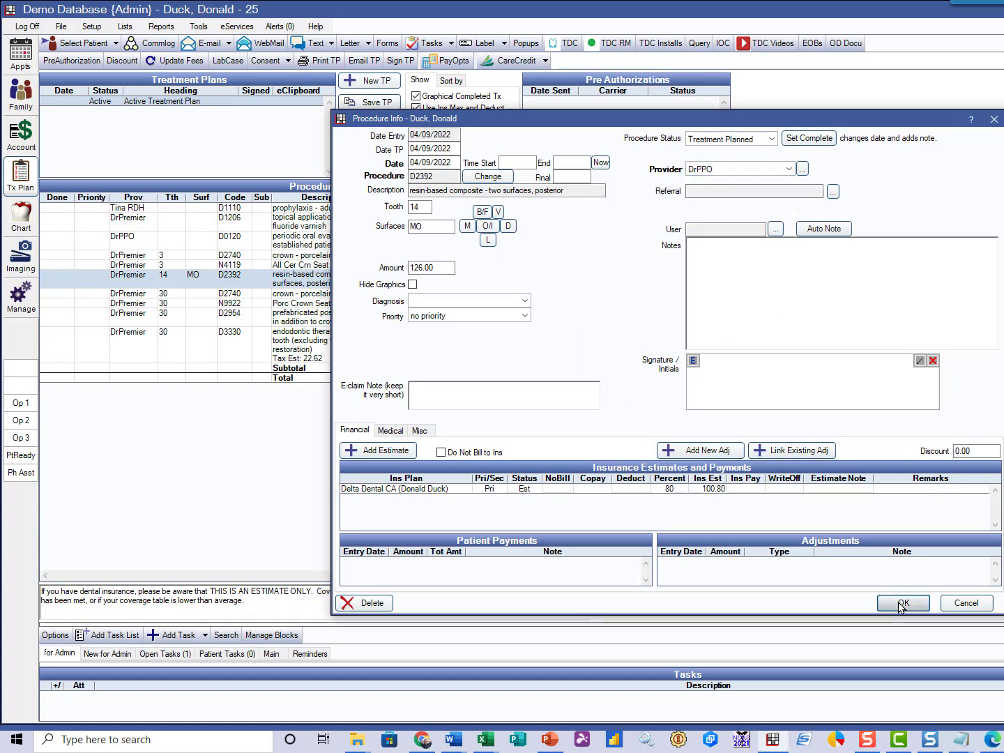
{"action": "left_click", "coordinate": [902, 603]}
Reassign the D3330 molar endodontic therapy to DrEndo
{"action": "double_click", "coordinate": [139, 332]}
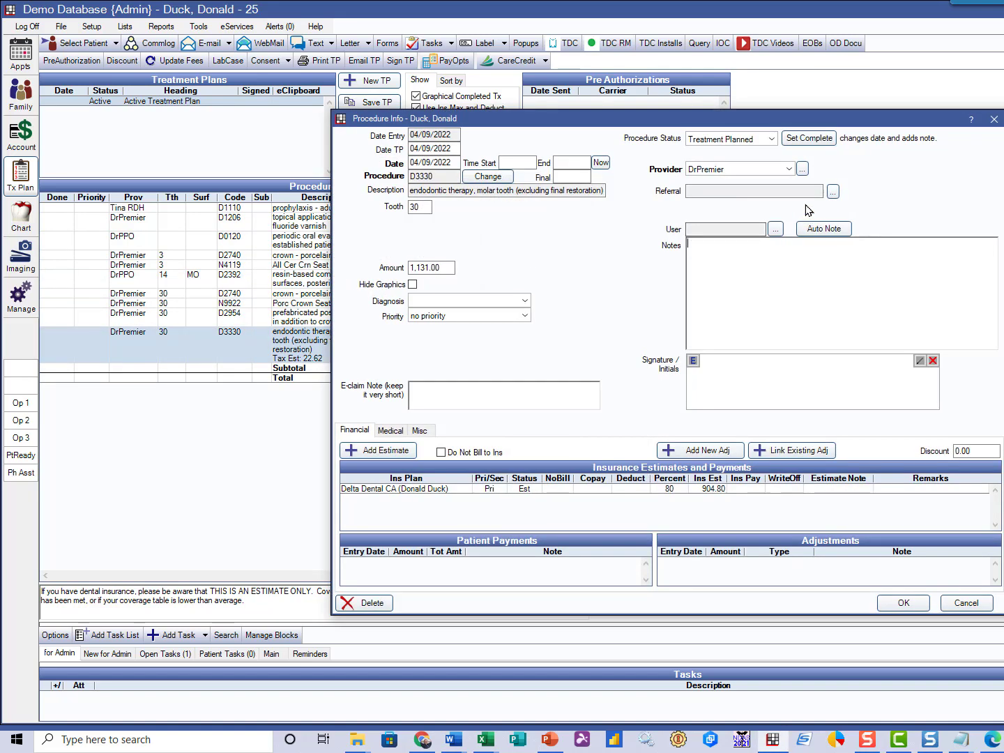
{"action": "left_click", "coordinate": [788, 168]}
{"action": "left_click", "coordinate": [767, 225]}
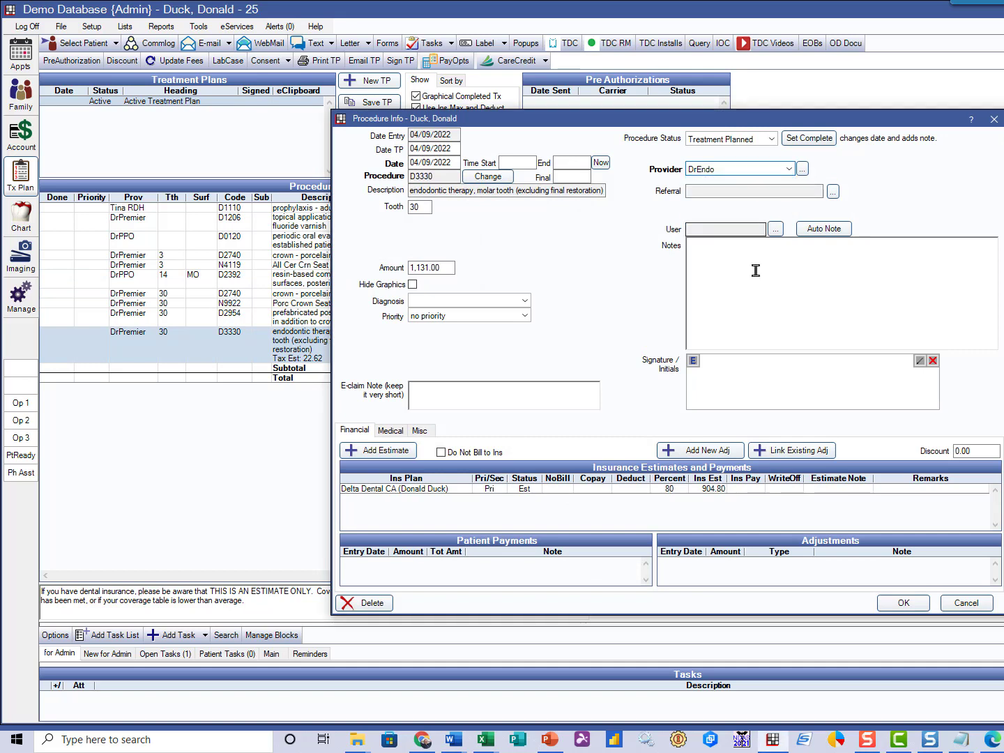
{"action": "left_click", "coordinate": [902, 603]}
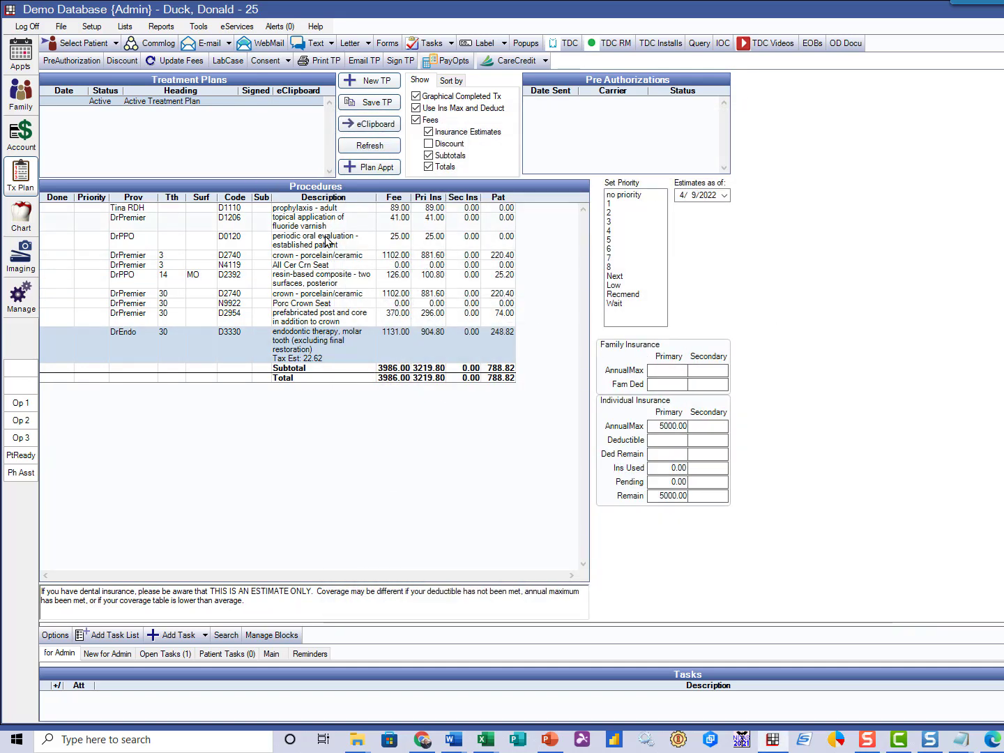
Update plan fees to a $3942.00 total and save a copy as Active Treatment Plan
{"action": "left_click", "coordinate": [186, 63]}
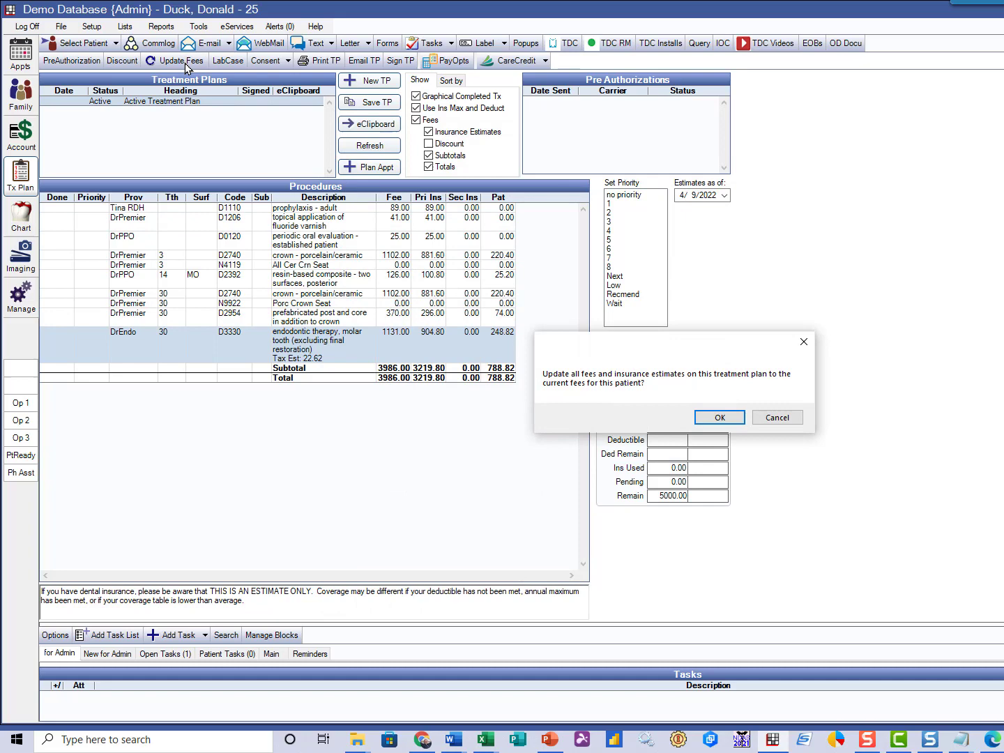
{"action": "left_click", "coordinate": [709, 417]}
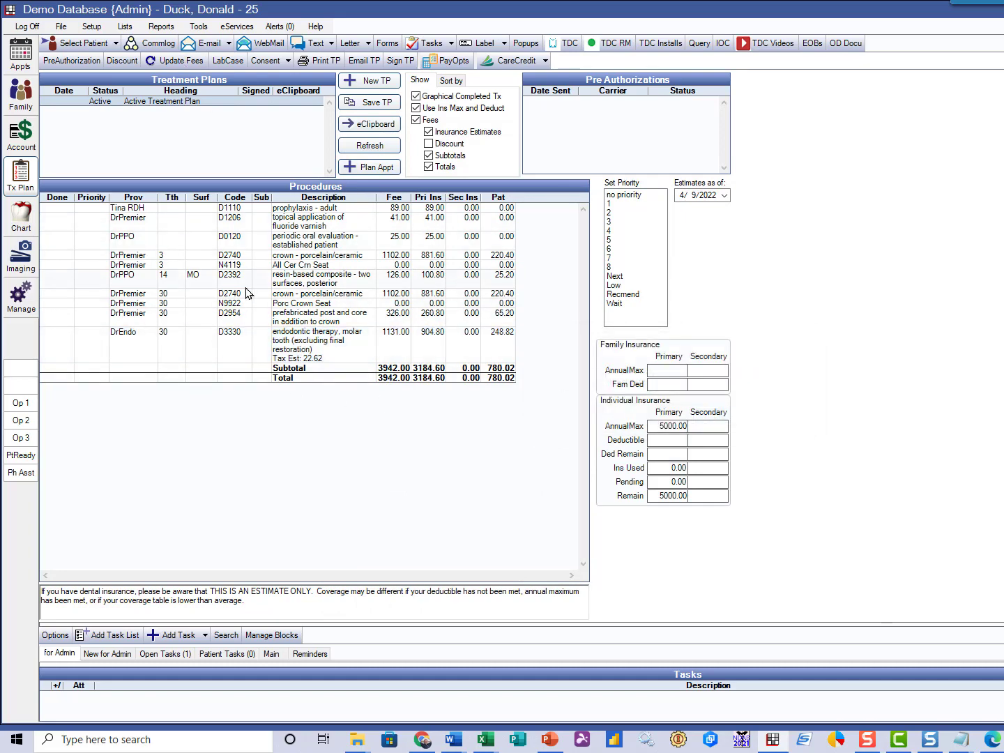
{"action": "left_click", "coordinate": [369, 104]}
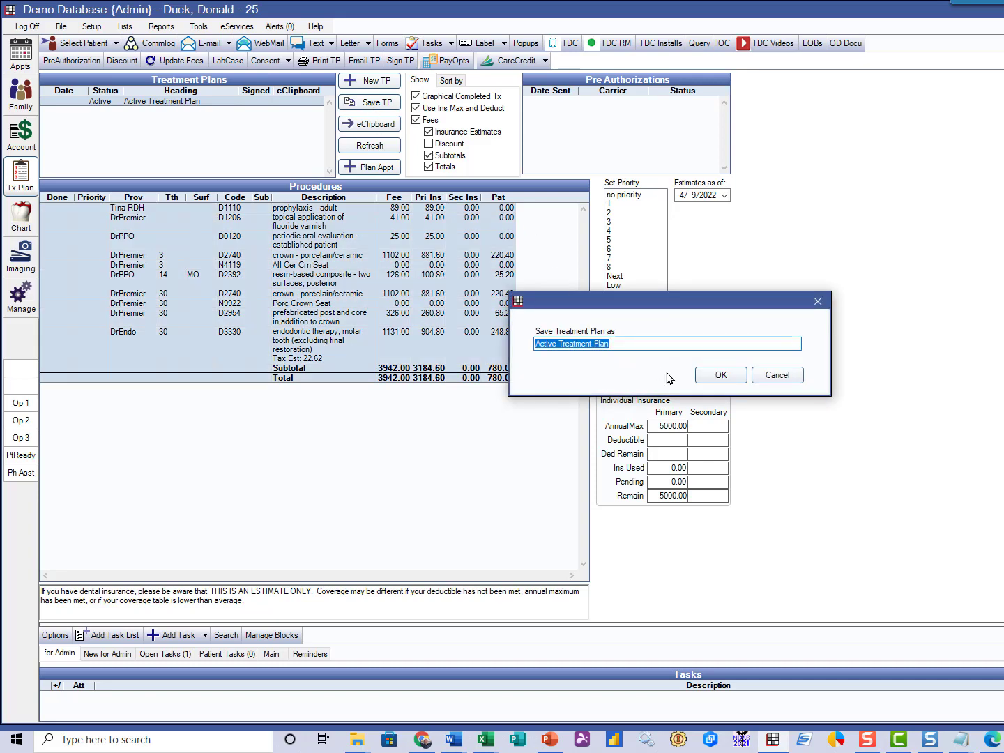
{"action": "left_click", "coordinate": [720, 376]}
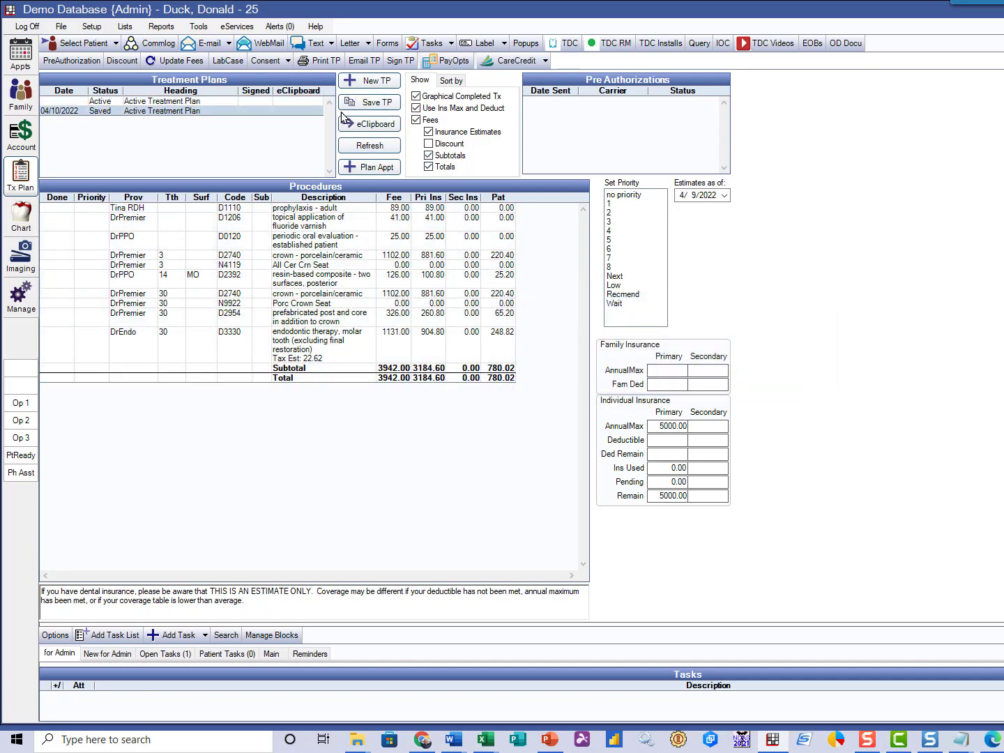
Sign the saved 04/10/2022 treatment plan in the Please Sign Here box
{"action": "left_click", "coordinate": [400, 61]}
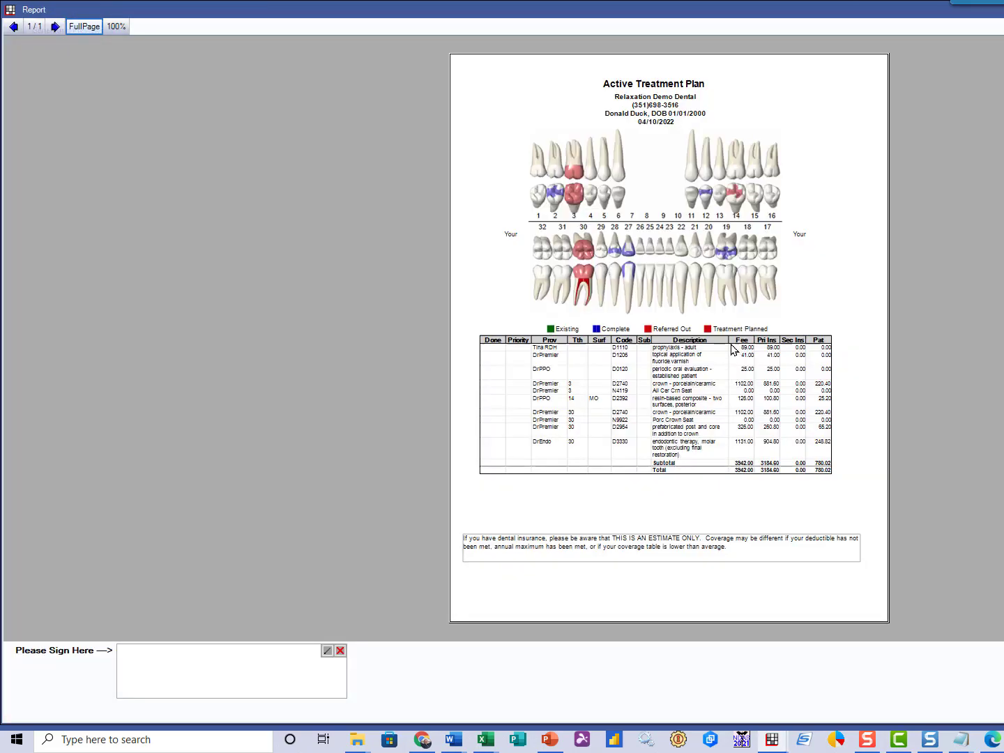
{"action": "left_click_drag", "start_coordinate": [171, 675], "coordinate": [281, 669]}
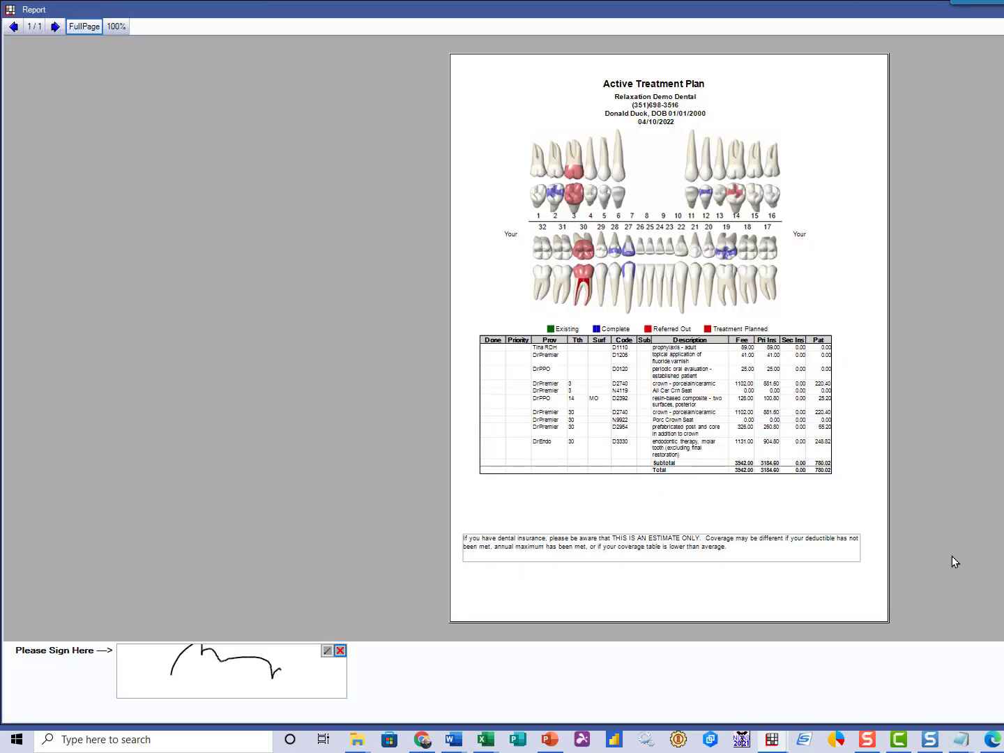
{"action": "key", "text": "Escape"}
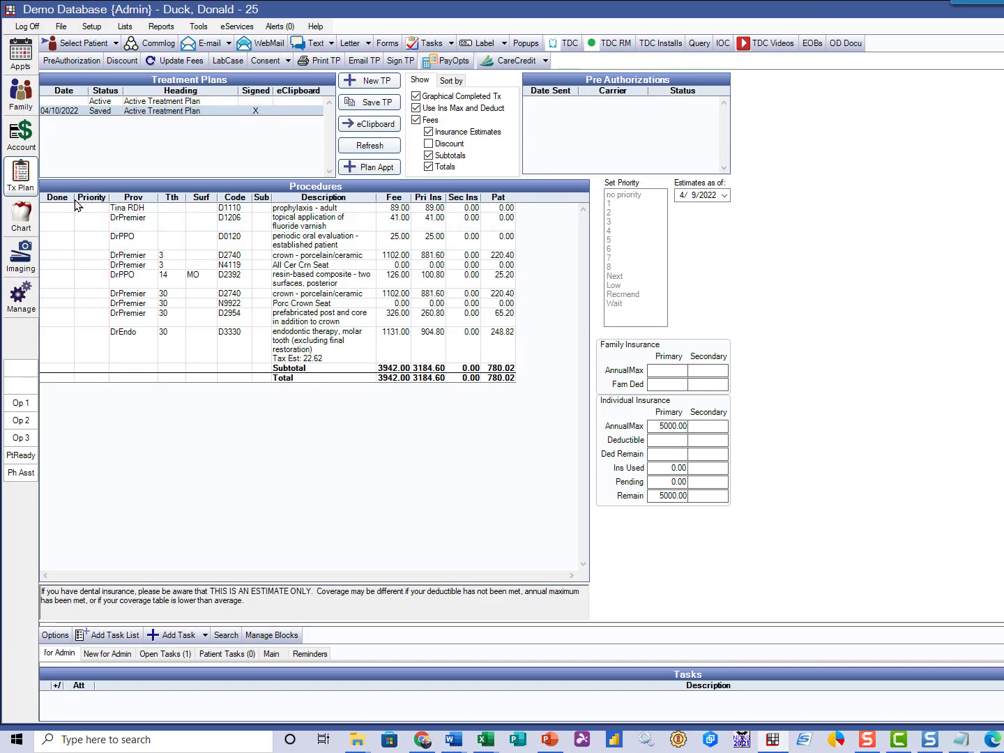
Open the 04/10/2022 TPArchive104 PDF from Imaging and scroll to the signature
{"action": "left_click", "coordinate": [22, 254]}
{"action": "double_click", "coordinate": [97, 212]}
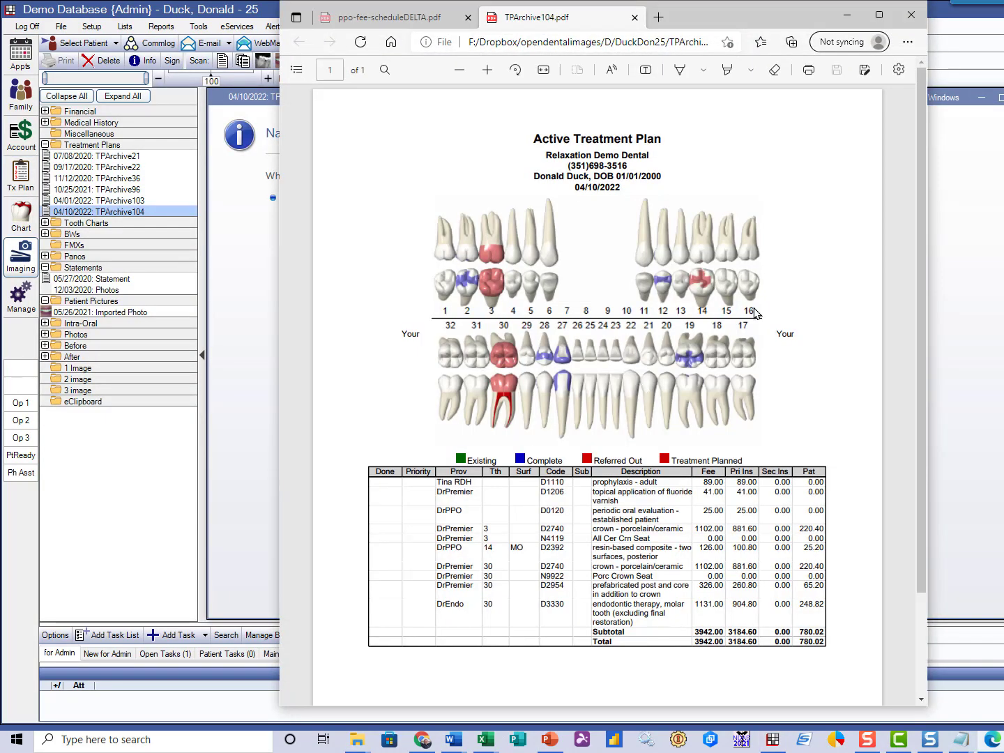
{"action": "left_click_drag", "start_coordinate": [921, 344], "coordinate": [931, 485]}
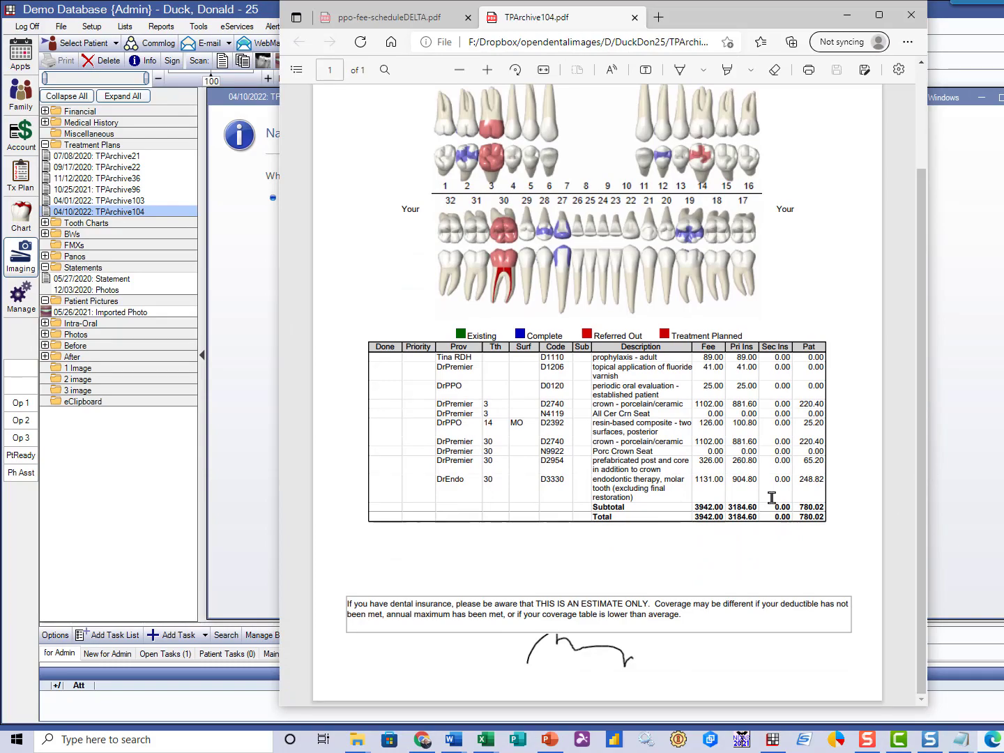